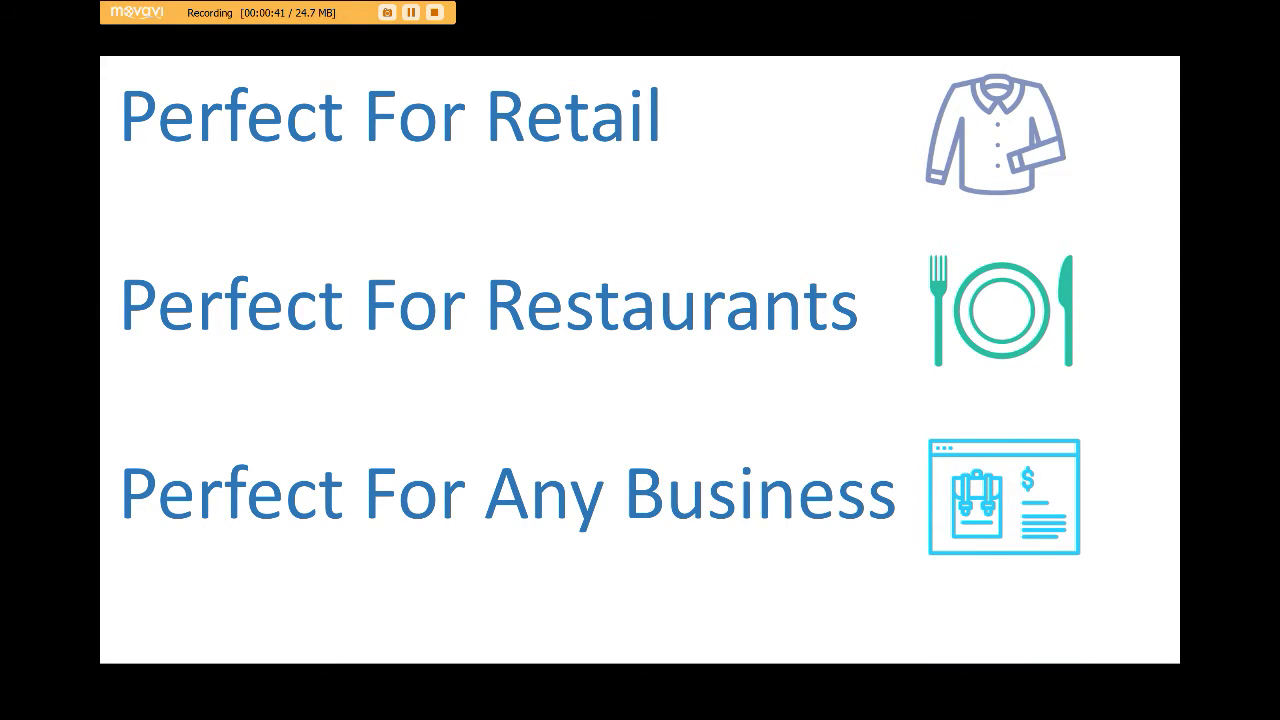
# - Advance the slideshow to the 'Perfect For Retail / Restaurants / Any Business' slide
pyautogui.press('Right')
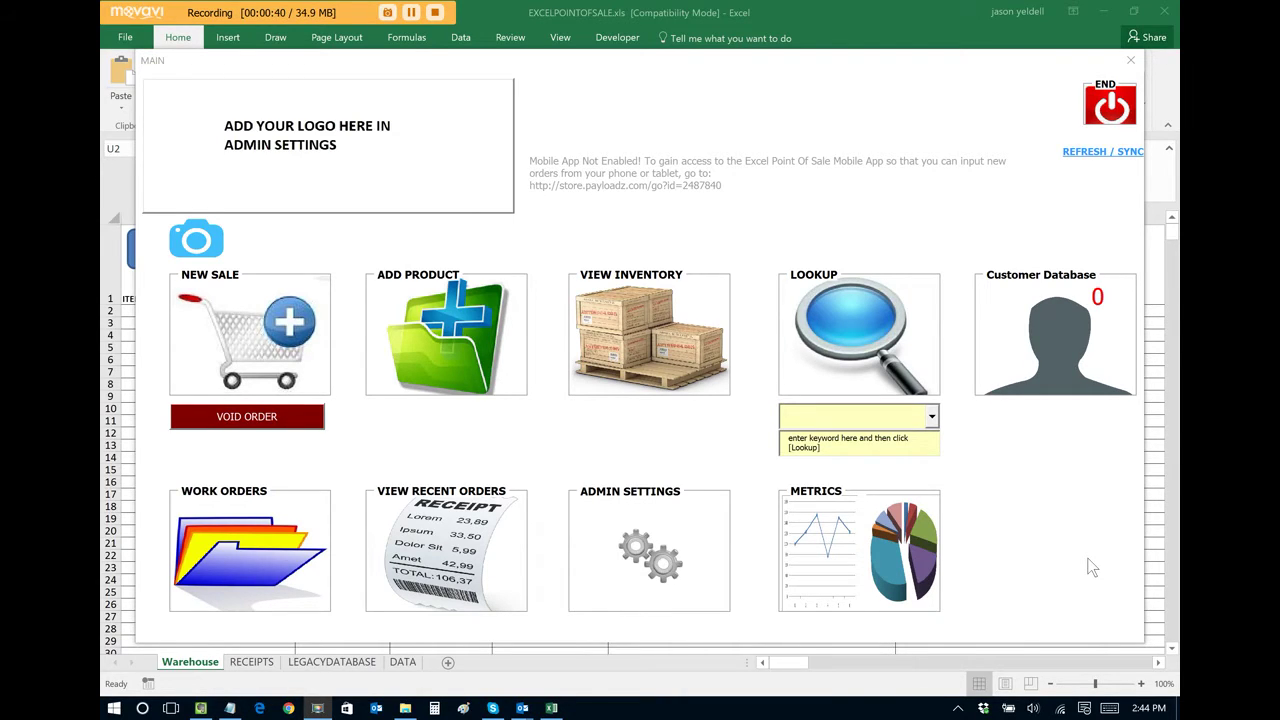
# - Log into Admin Settings with the user account and enter 'Asian Bistro' as the branding name
pyautogui.click(633, 566)
pyautogui.click(633, 566)
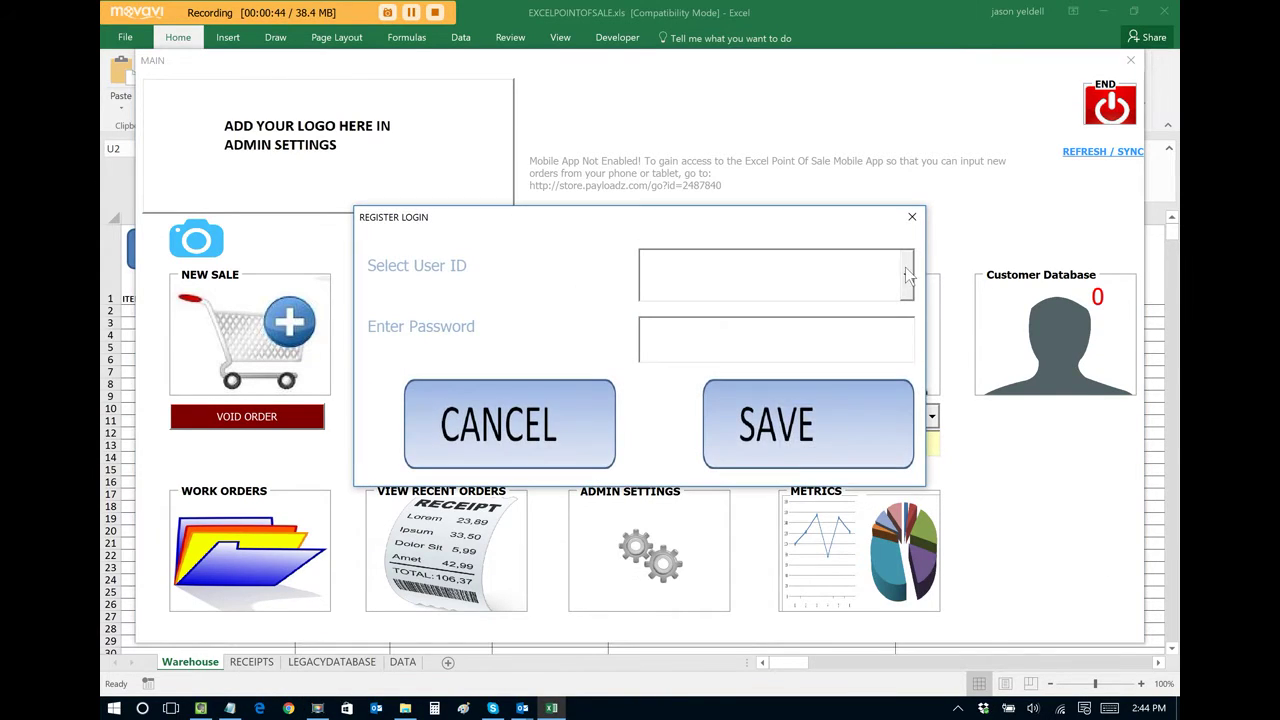
pyautogui.click(907, 268)
pyautogui.click(779, 331)
pyautogui.click(768, 330)
pyautogui.click(788, 430)
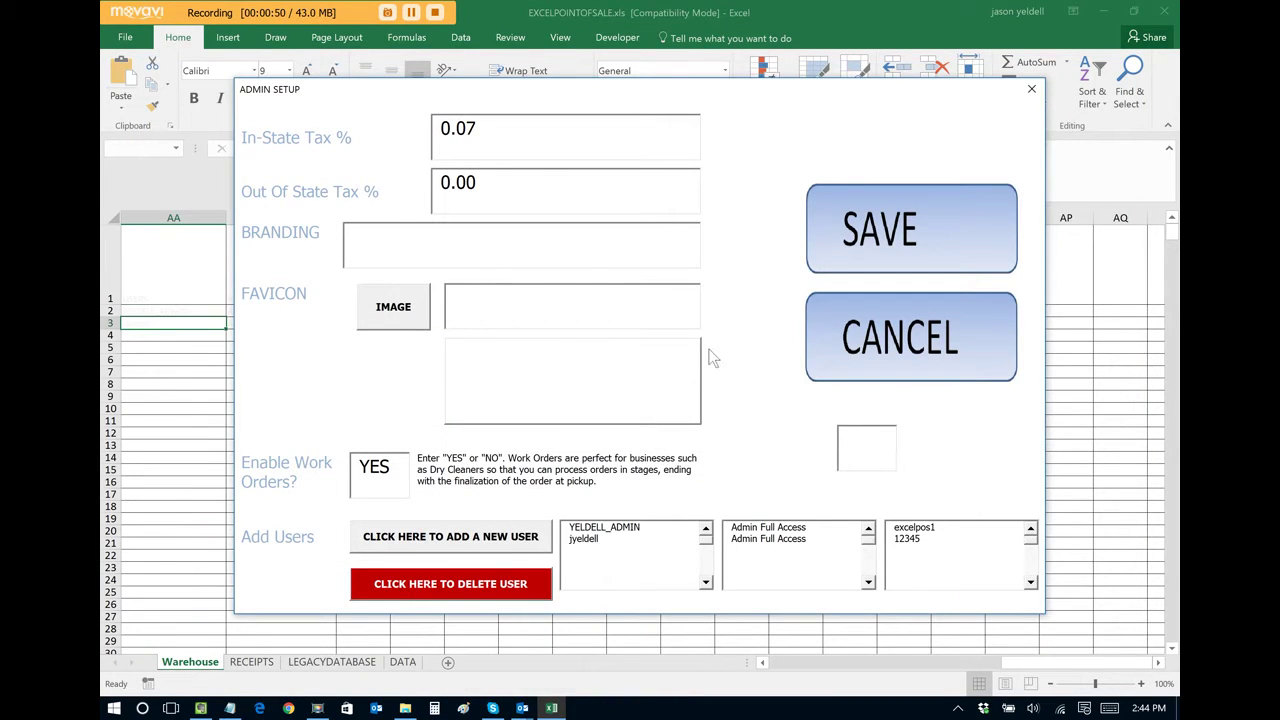
pyautogui.click(443, 246)
pyautogui.write('Asian Bistro')
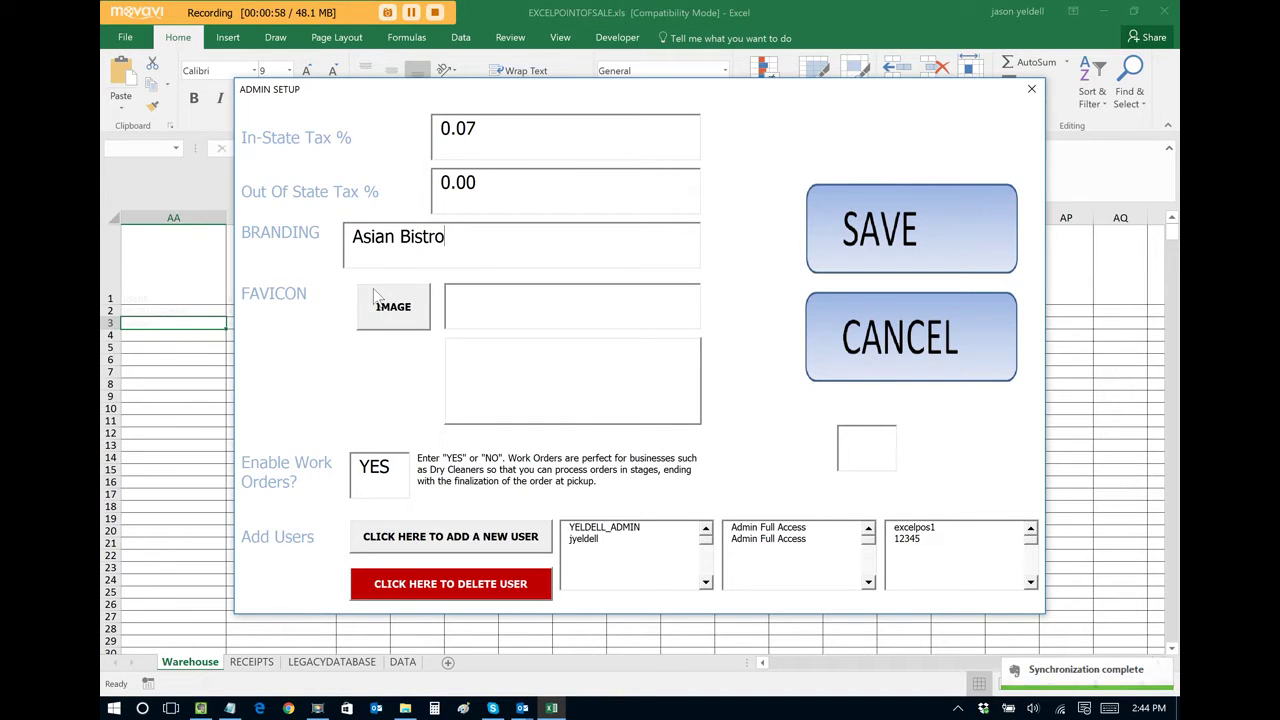
# - Load asianbistro.jpg from Pictures as the logo image and save the admin settings
pyautogui.click(376, 295)
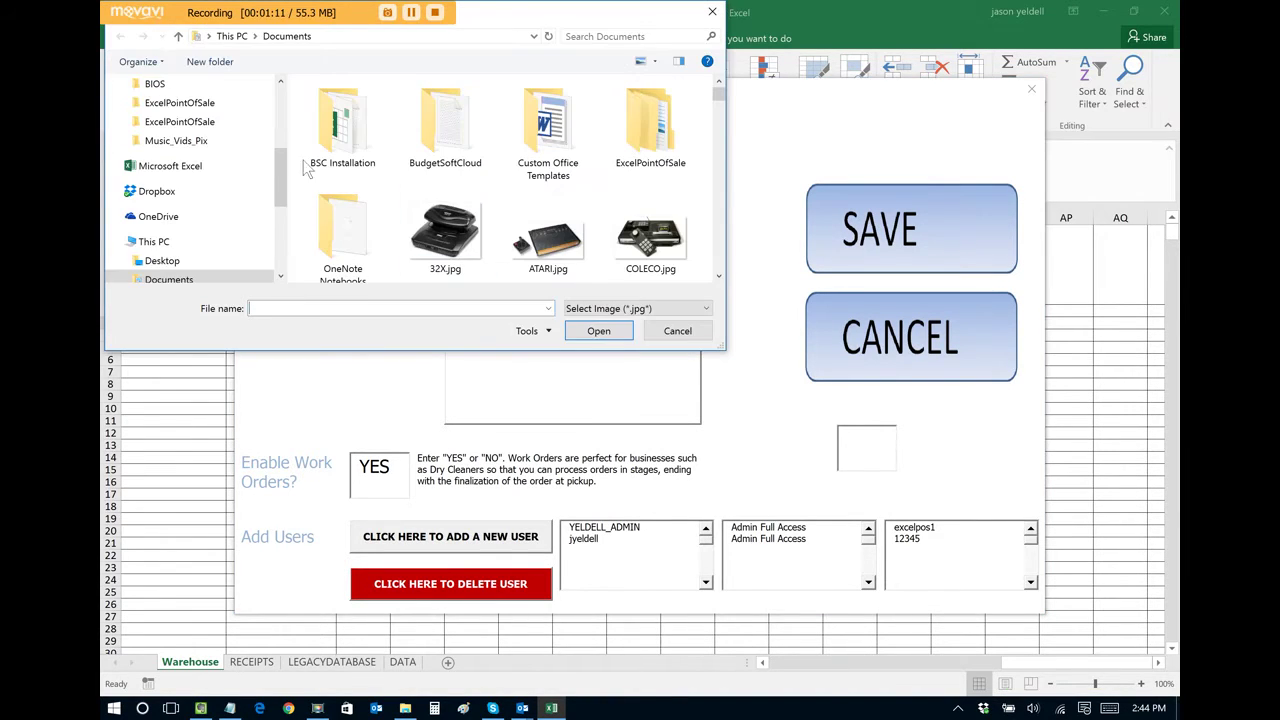
pyautogui.scroll(-5, 282, 194)
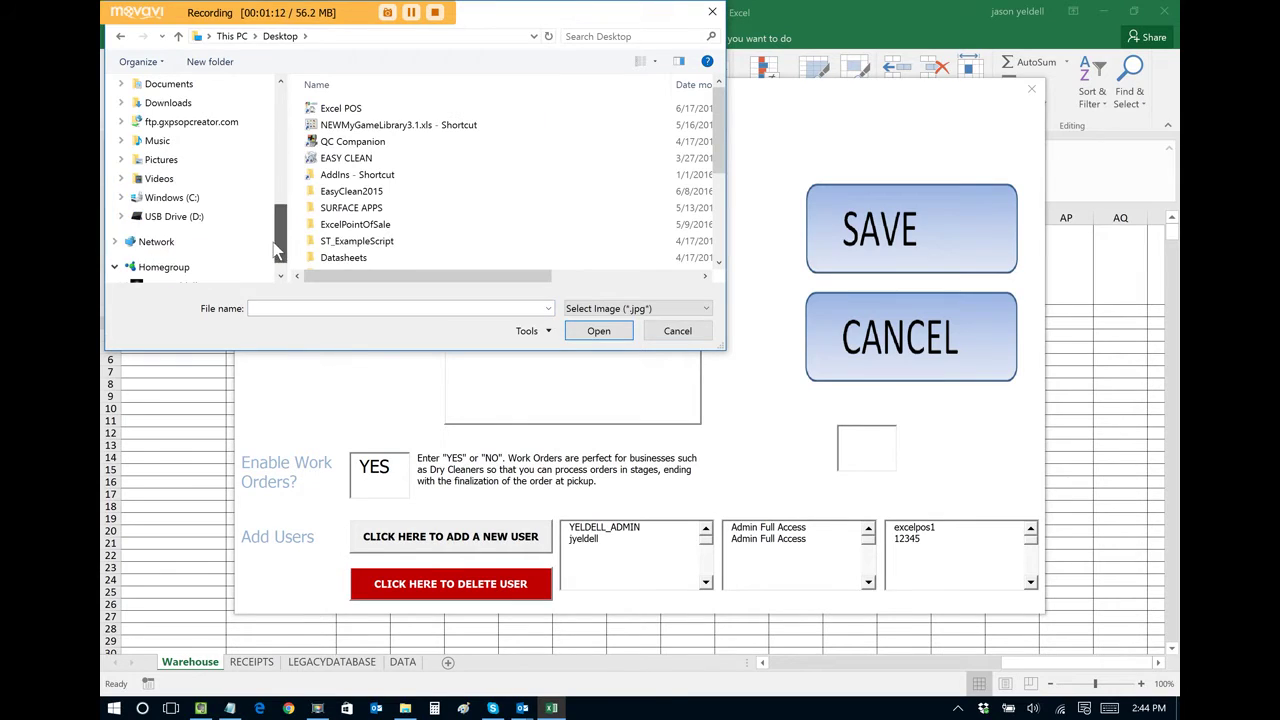
pyautogui.click(150, 162)
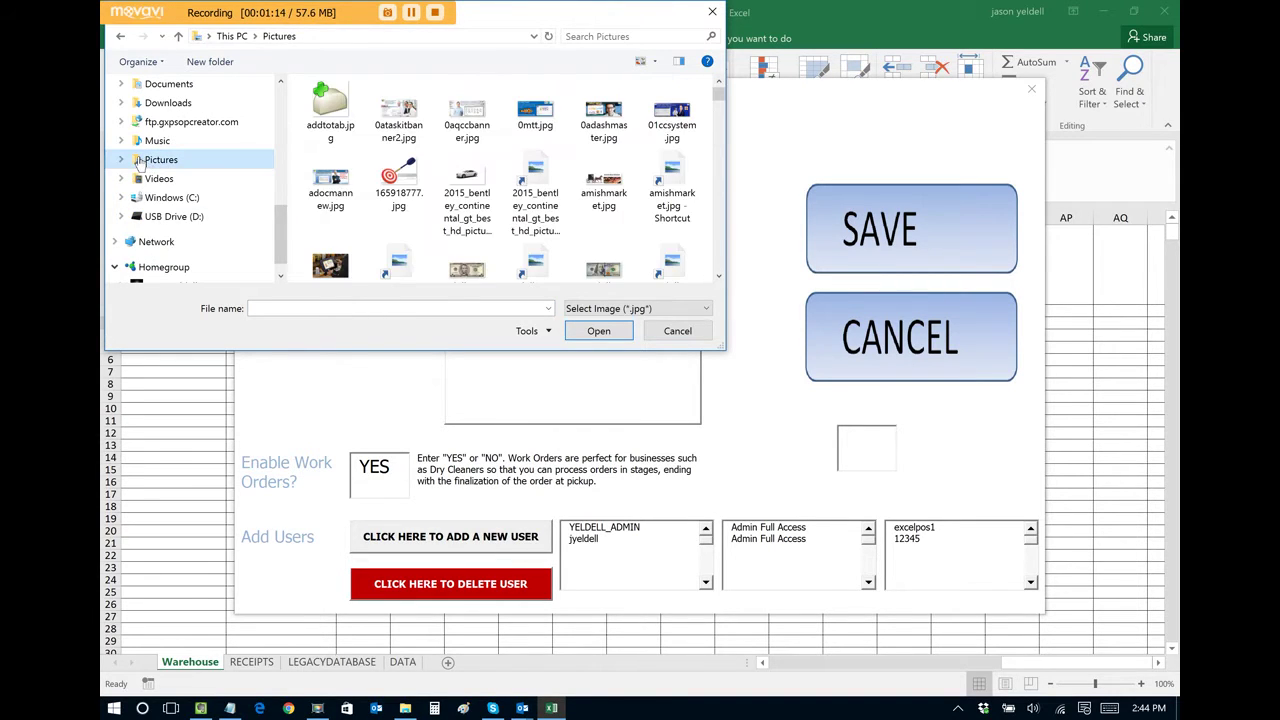
pyautogui.click(366, 304)
pyautogui.write('asia')
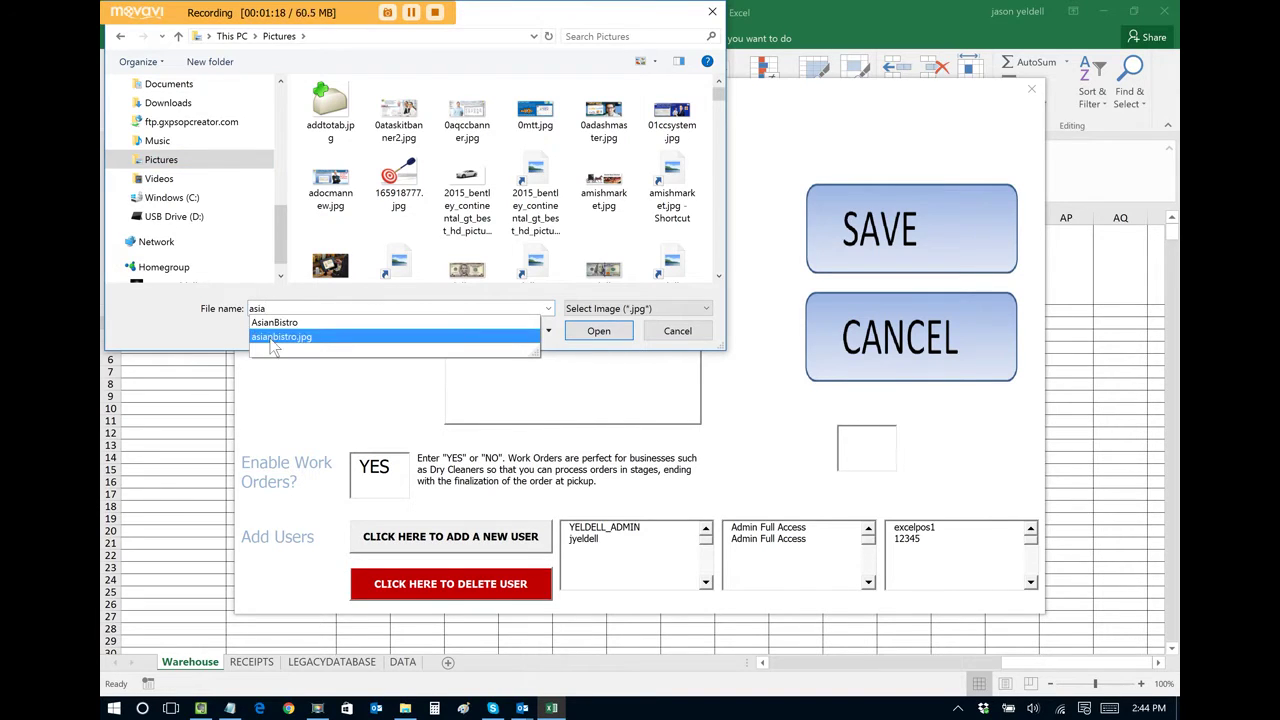
pyautogui.click(284, 336)
pyautogui.click(598, 331)
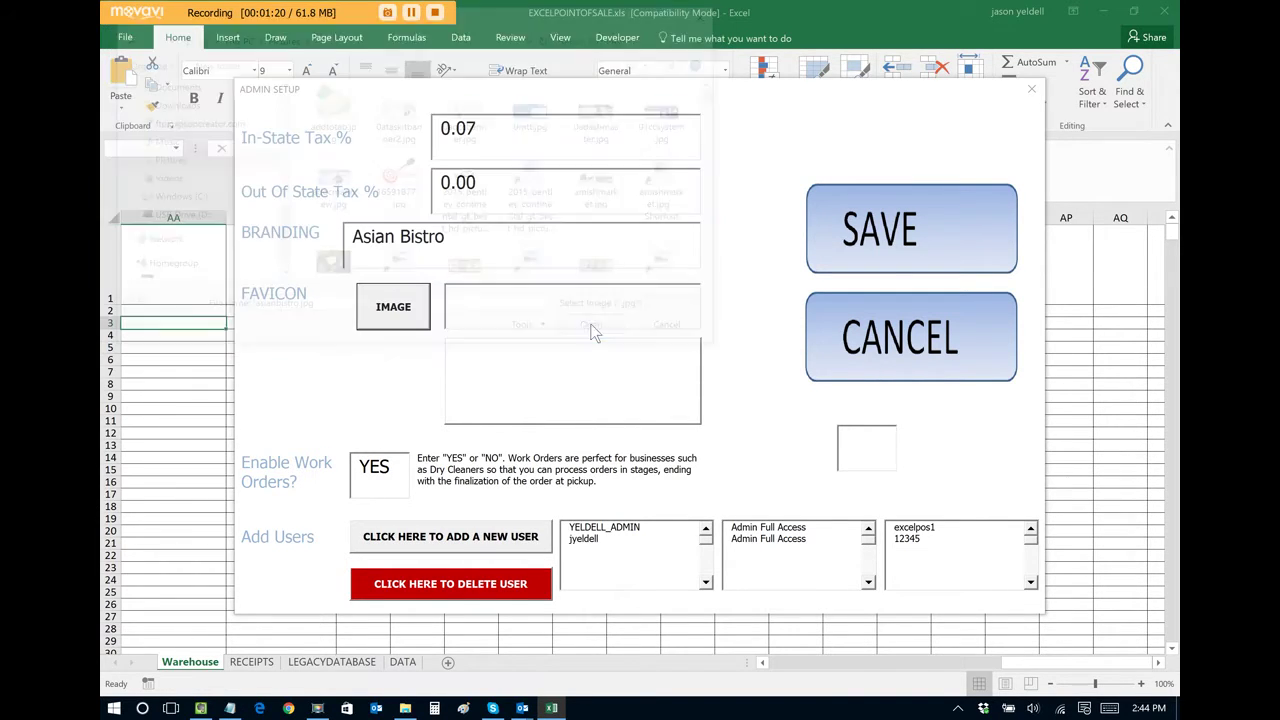
pyautogui.click(893, 238)
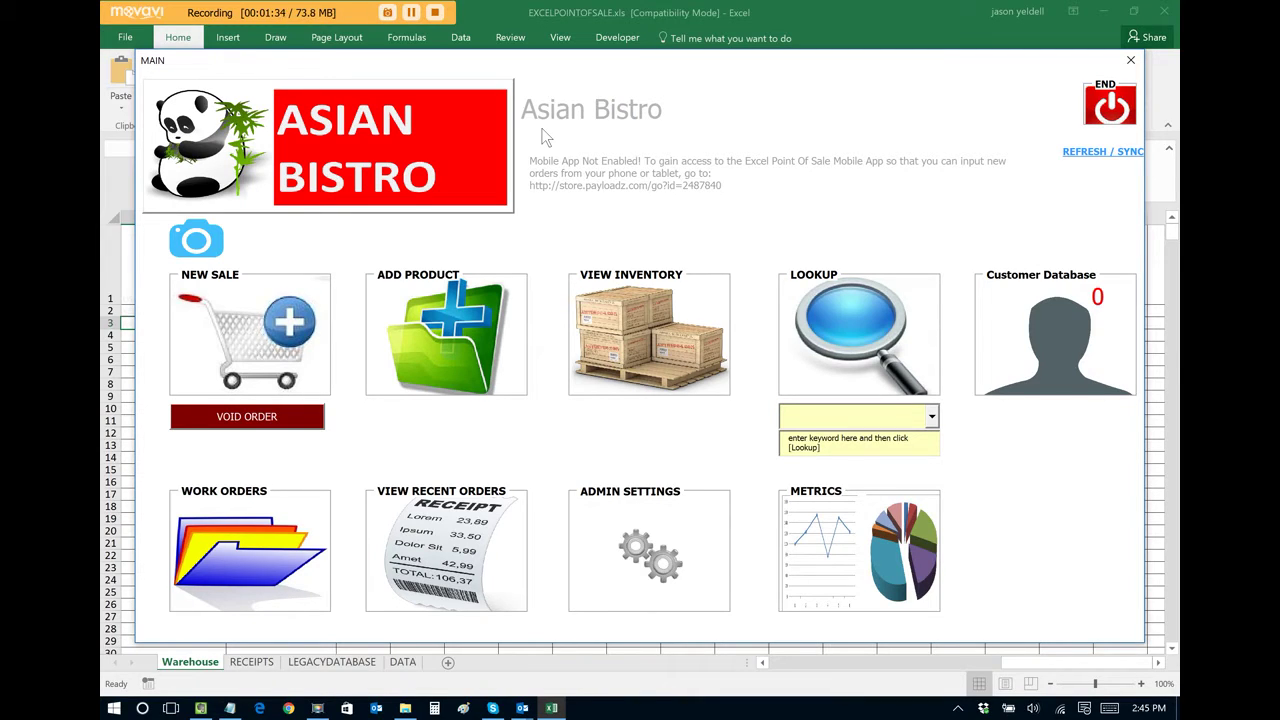
# - Log in to Add Product with the chosen user account and its password
pyautogui.click(455, 327)
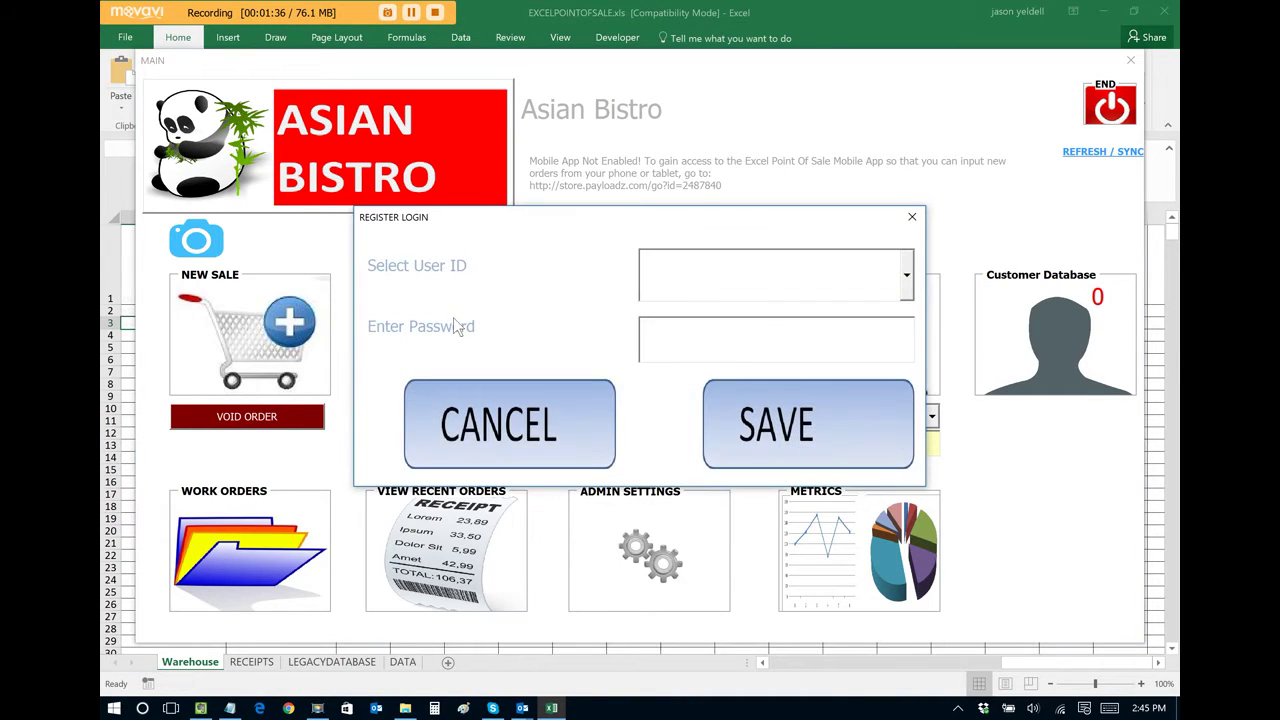
pyautogui.click(907, 284)
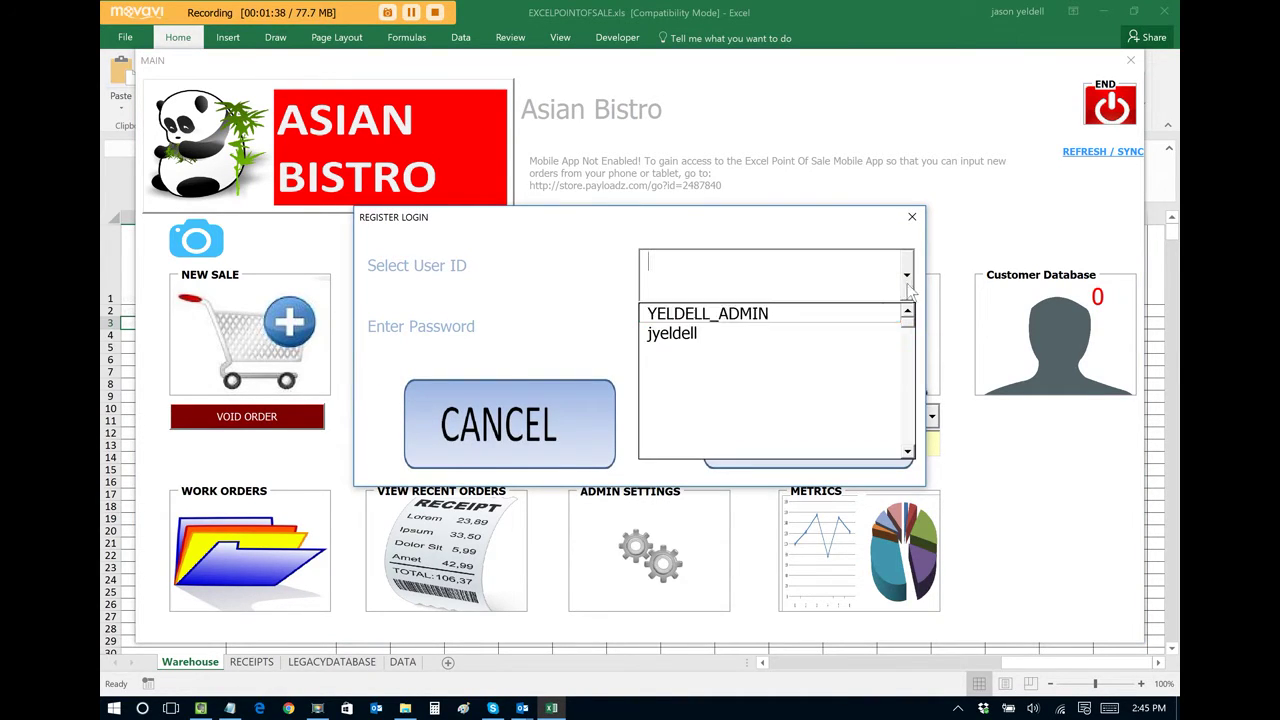
pyautogui.click(862, 331)
pyautogui.click(830, 340)
pyautogui.write('*****')
pyautogui.click(813, 402)
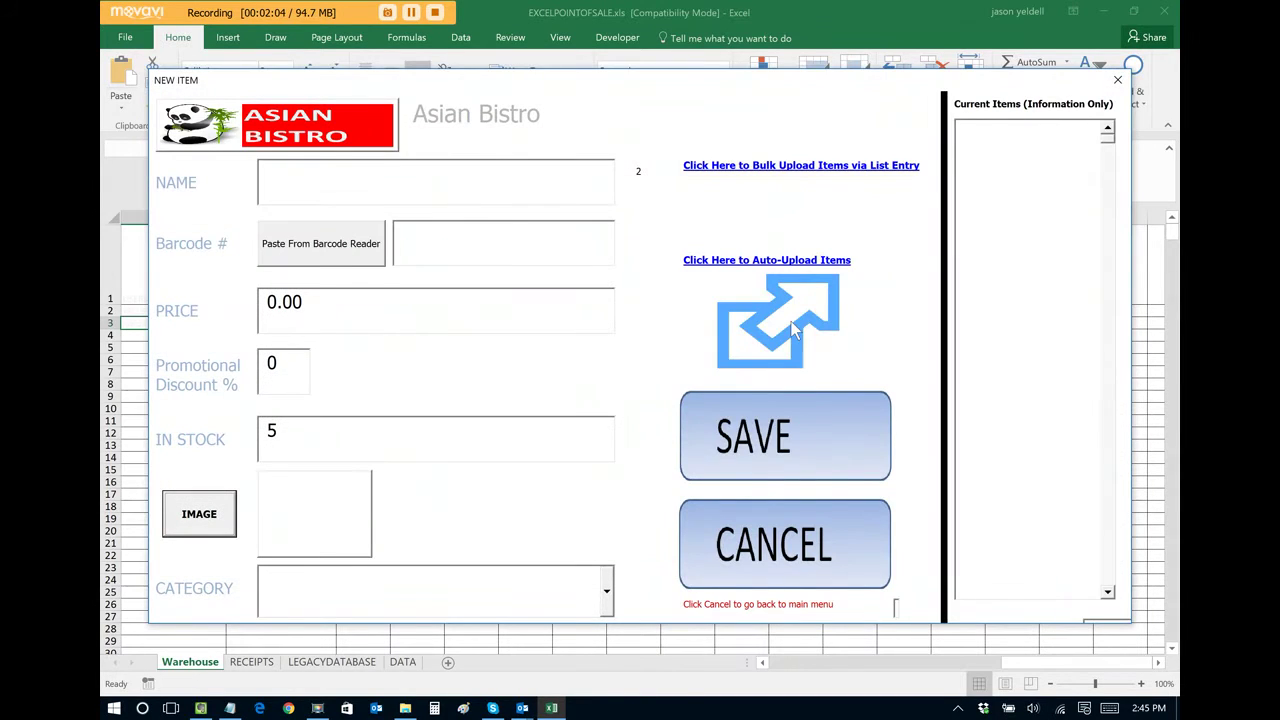
# - Auto-upload products from the Pictures\AsianBistro folder, listing its 11 dish images
pyautogui.click(791, 321)
pyautogui.click(745, 410)
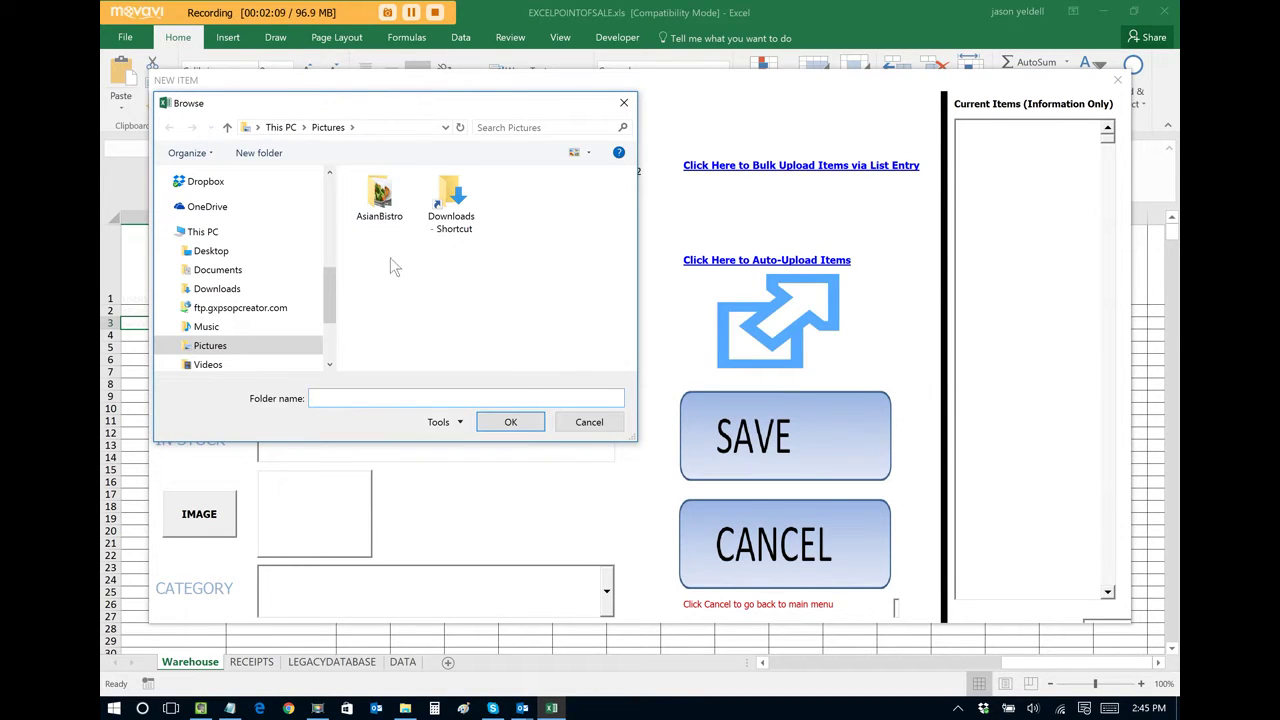
pyautogui.doubleClick(382, 215)
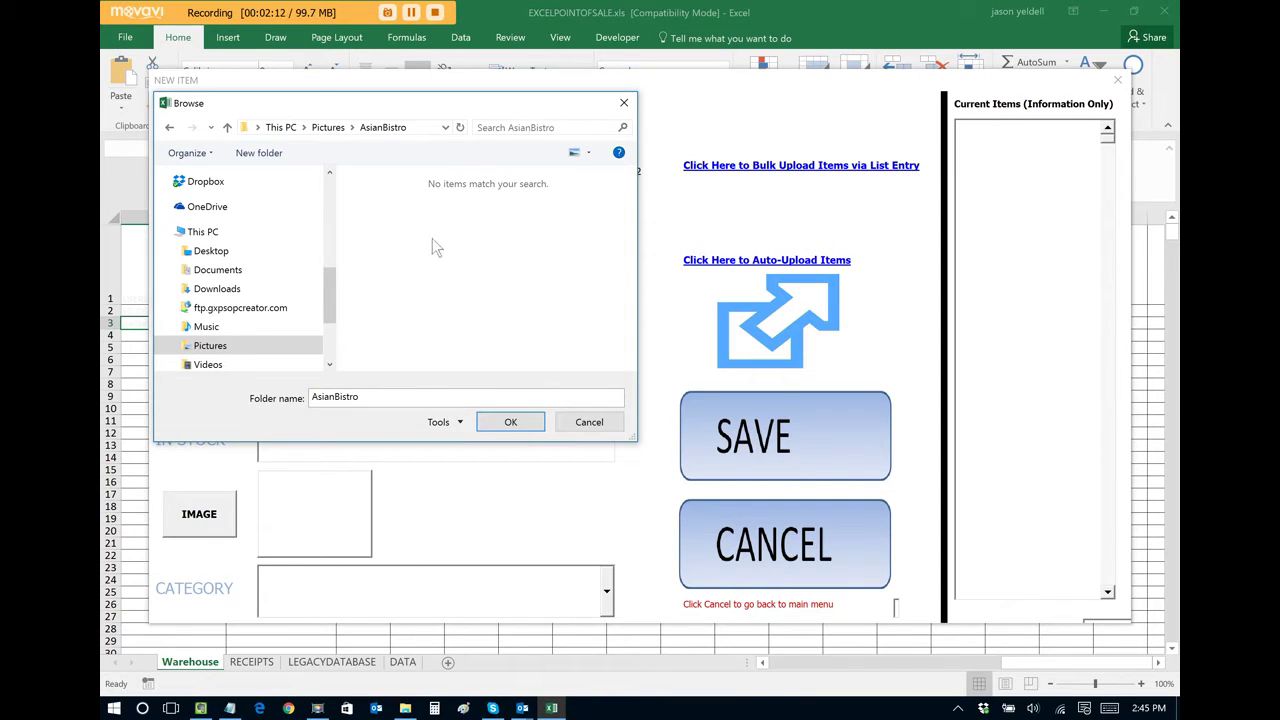
pyautogui.click(508, 421)
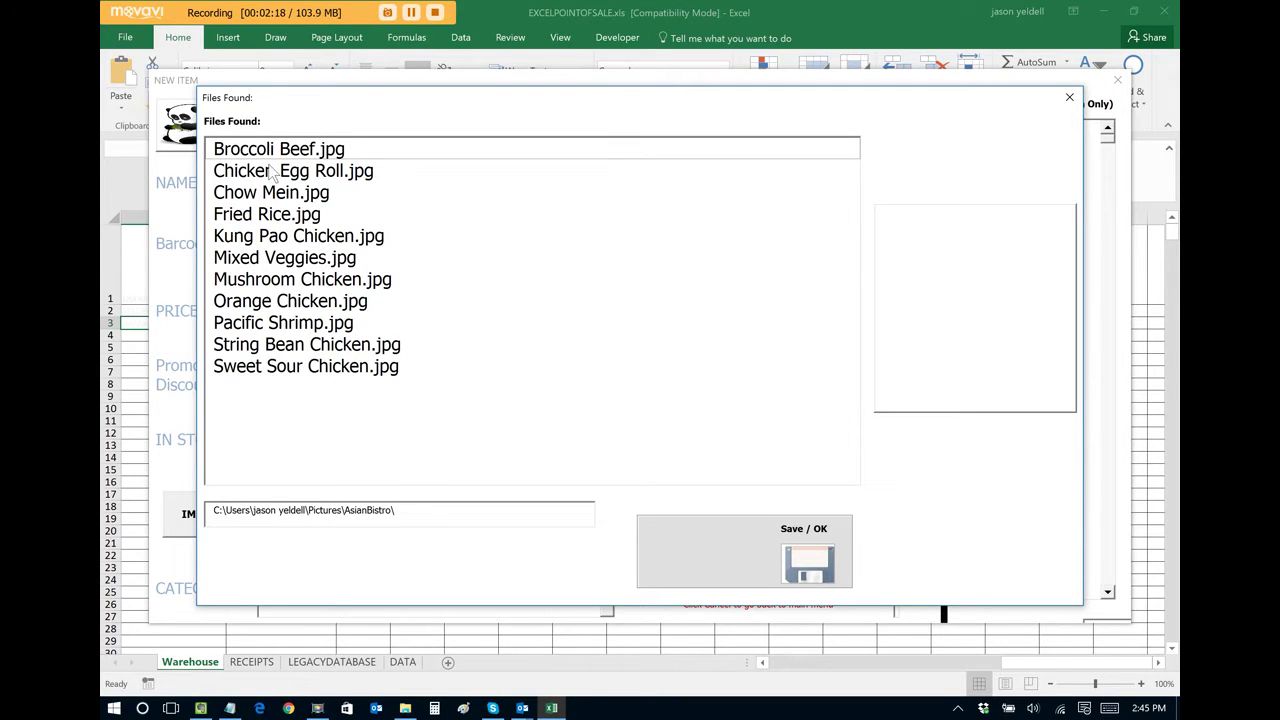
# - Preview the dish images from Broccoli Beef to String Bean Chicken, then import them as products
pyautogui.click(274, 152)
pyautogui.click(272, 172)
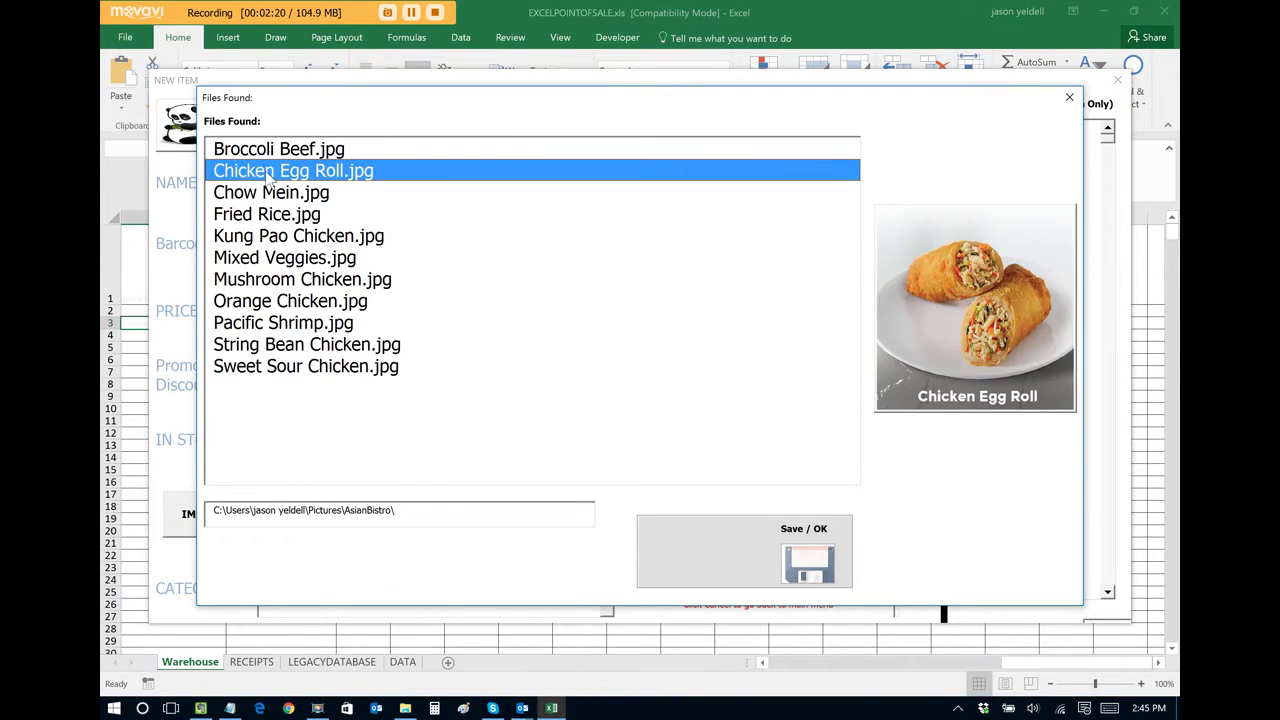
pyautogui.click(279, 193)
pyautogui.click(275, 216)
pyautogui.click(275, 240)
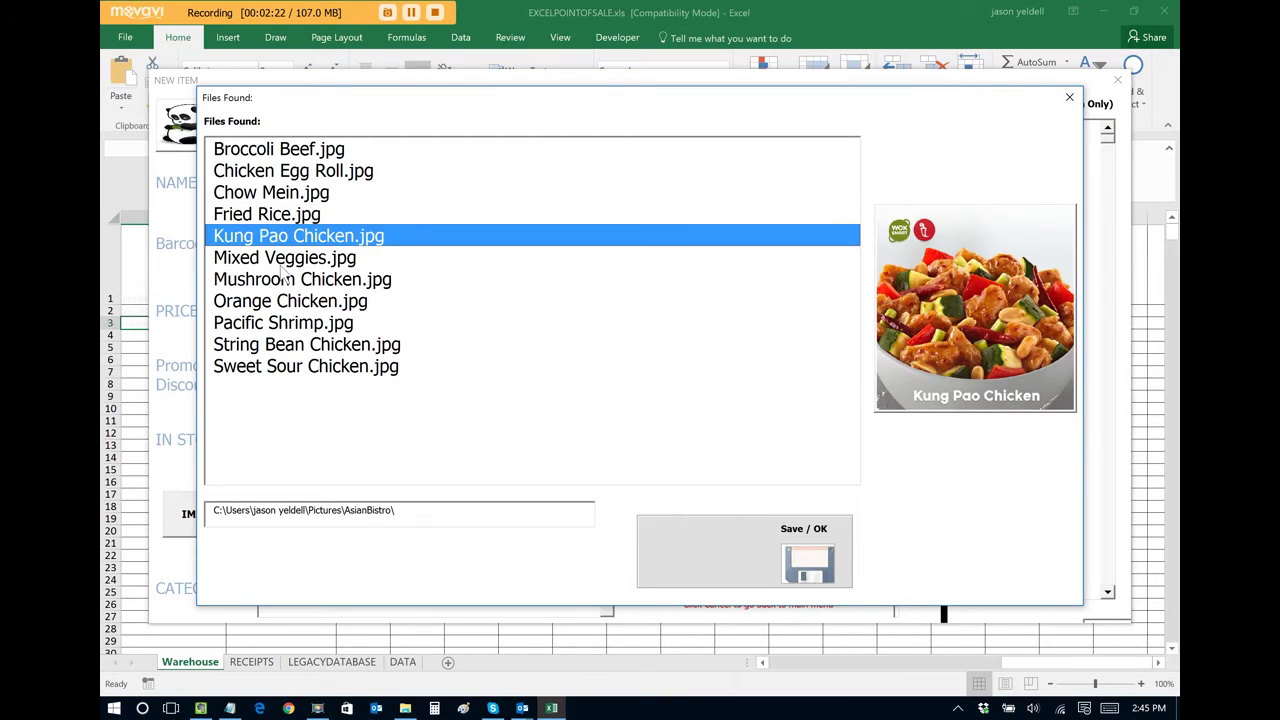
pyautogui.click(282, 261)
pyautogui.click(282, 282)
pyautogui.click(288, 306)
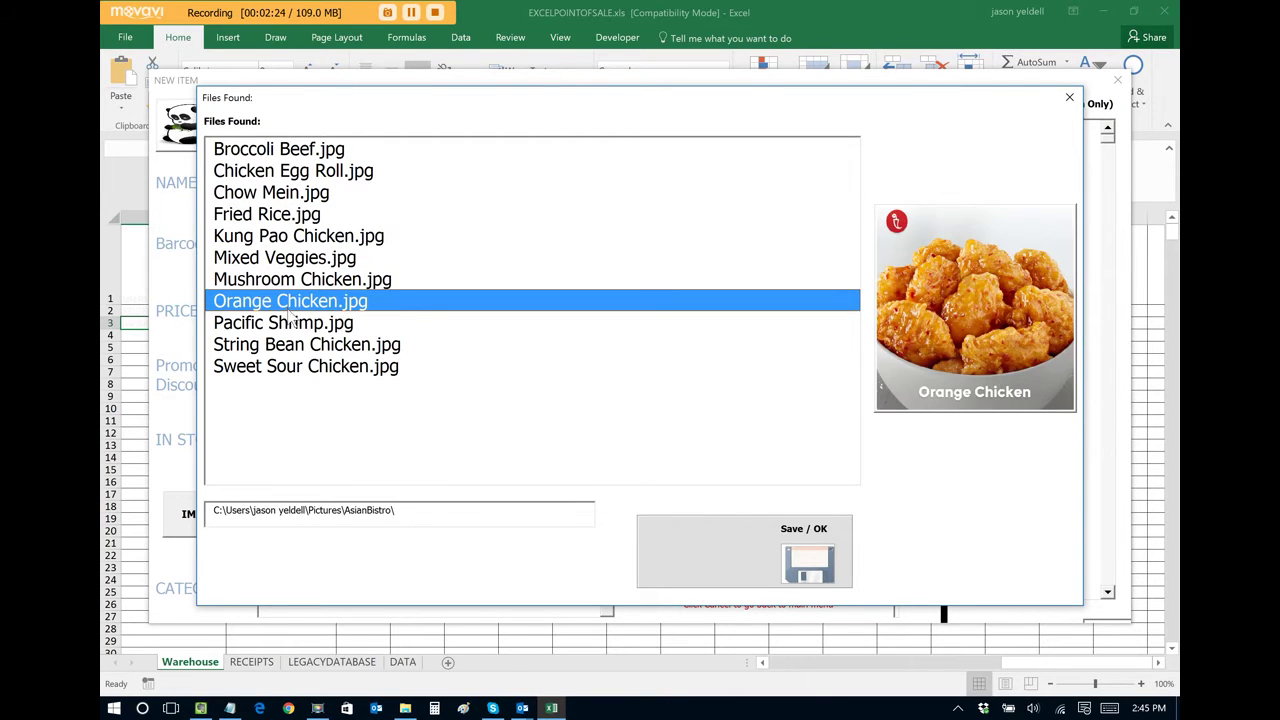
pyautogui.click(301, 327)
pyautogui.click(303, 346)
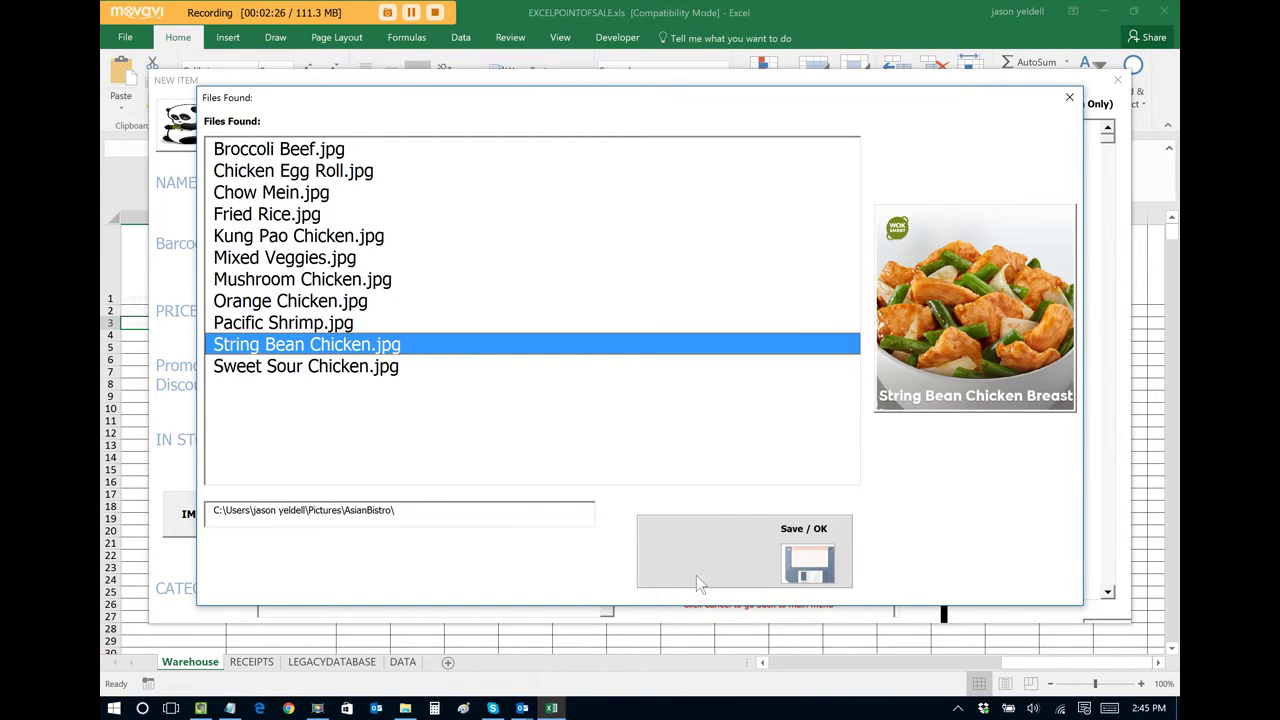
pyautogui.click(810, 565)
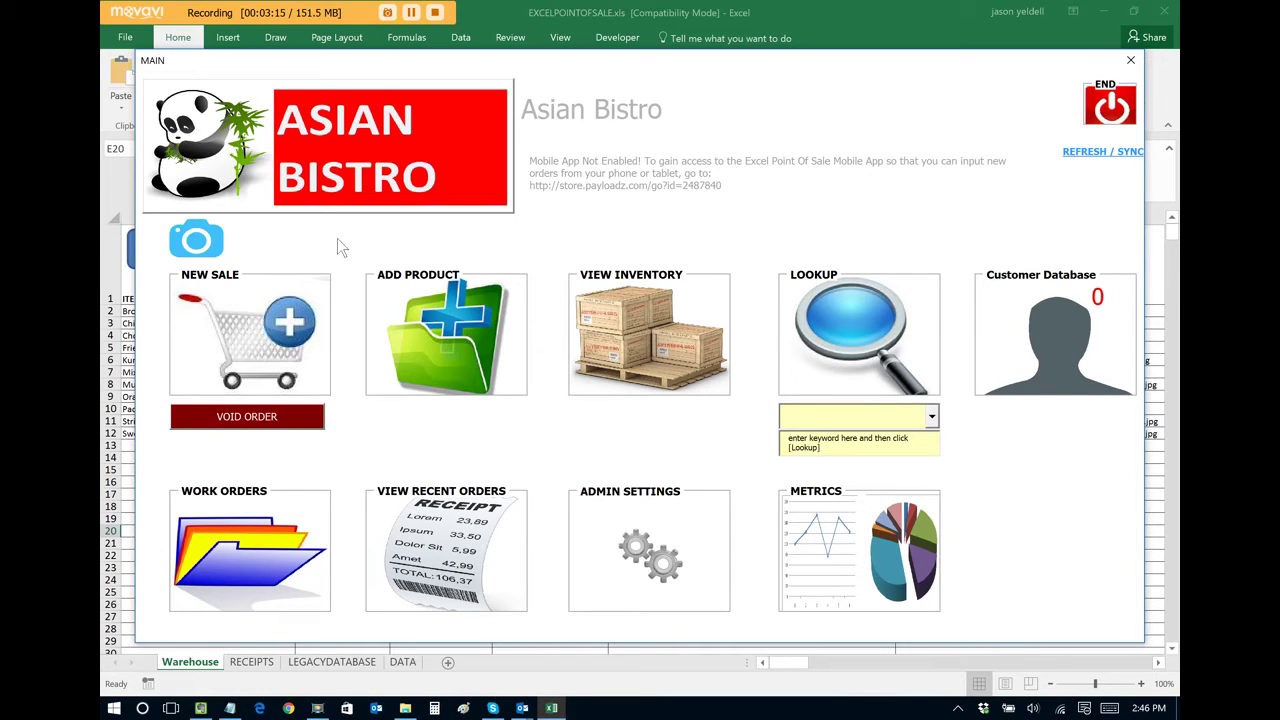
# - Start a new sale with the chosen cashier and add Chow Mein at 4.99
pyautogui.click(256, 341)
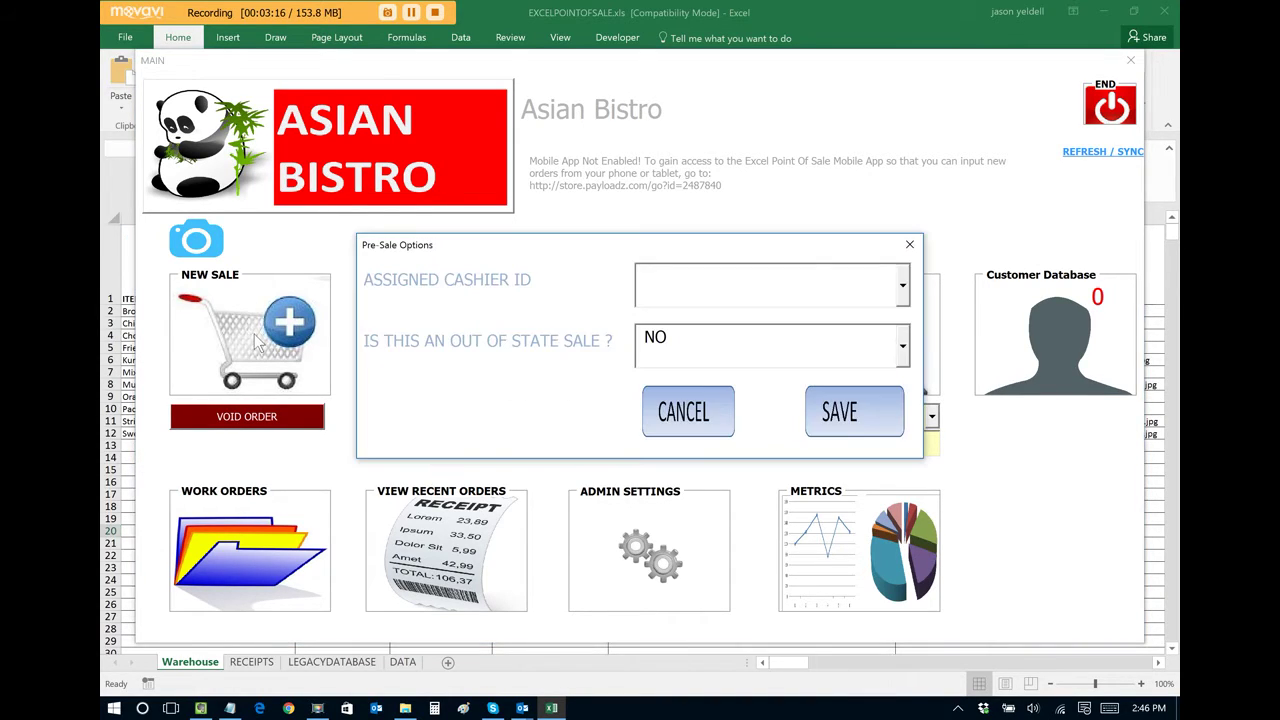
pyautogui.click(903, 285)
pyautogui.click(855, 342)
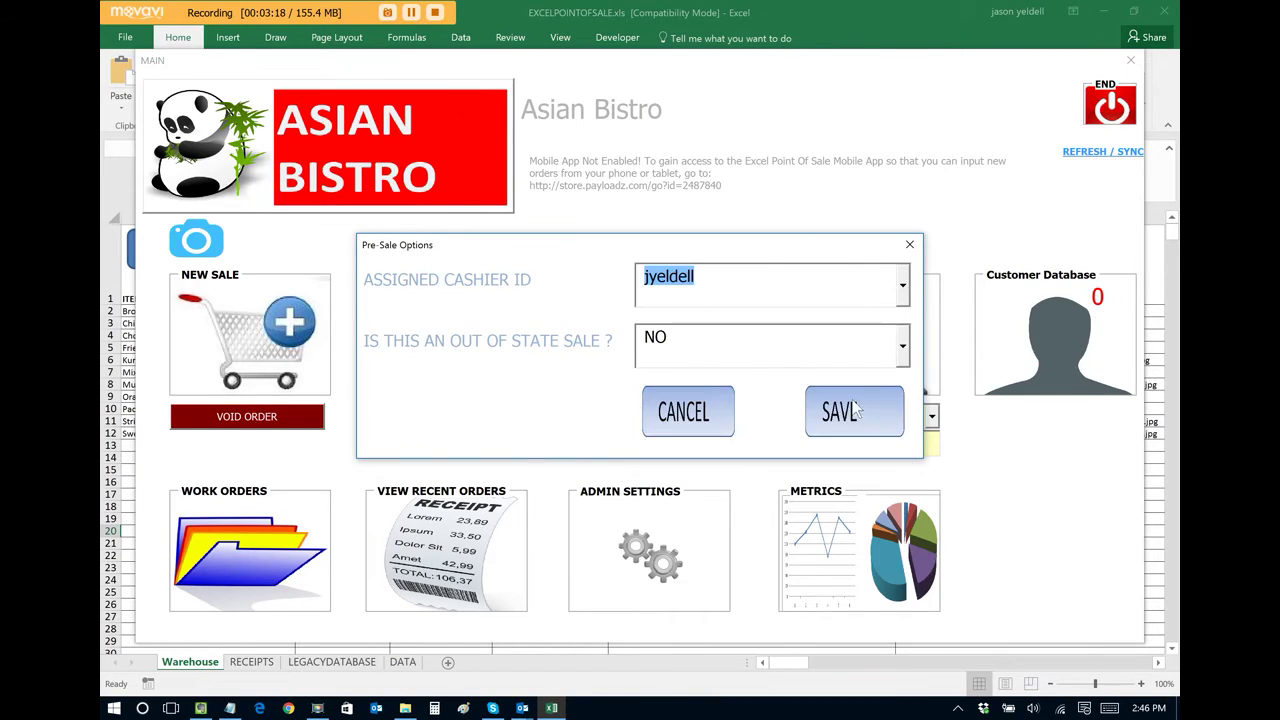
pyautogui.click(850, 410)
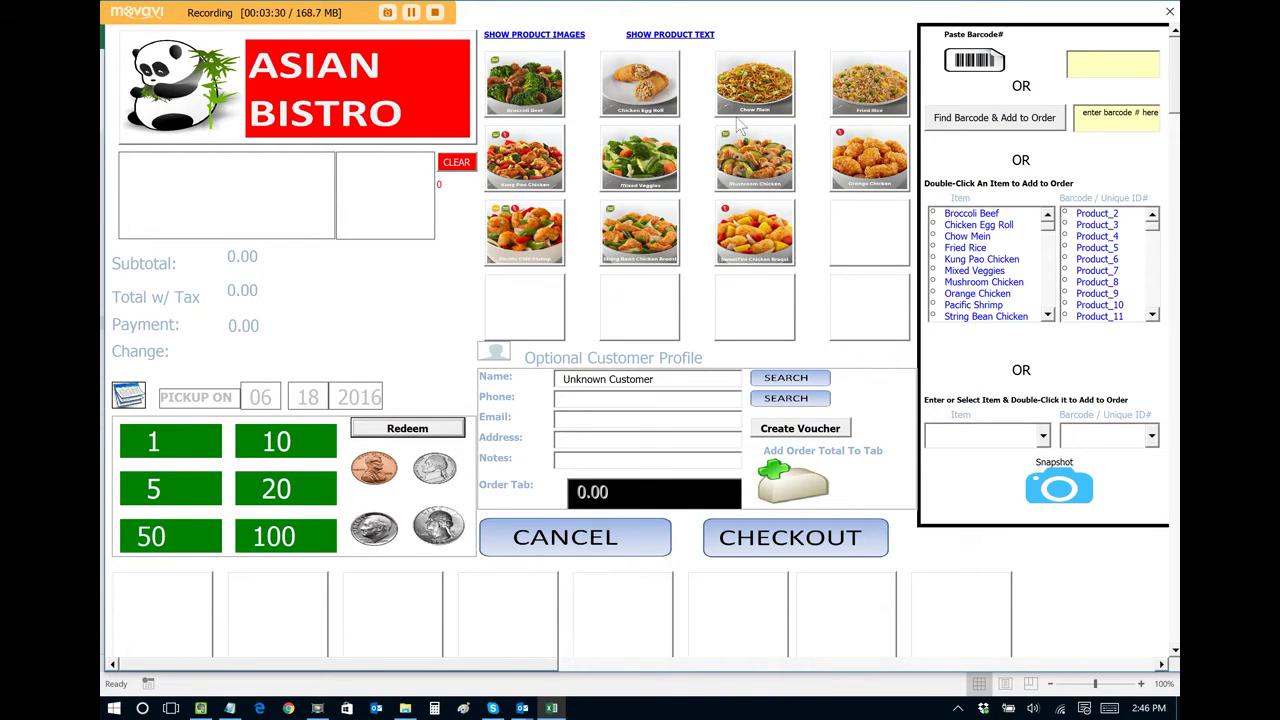
pyautogui.click(757, 92)
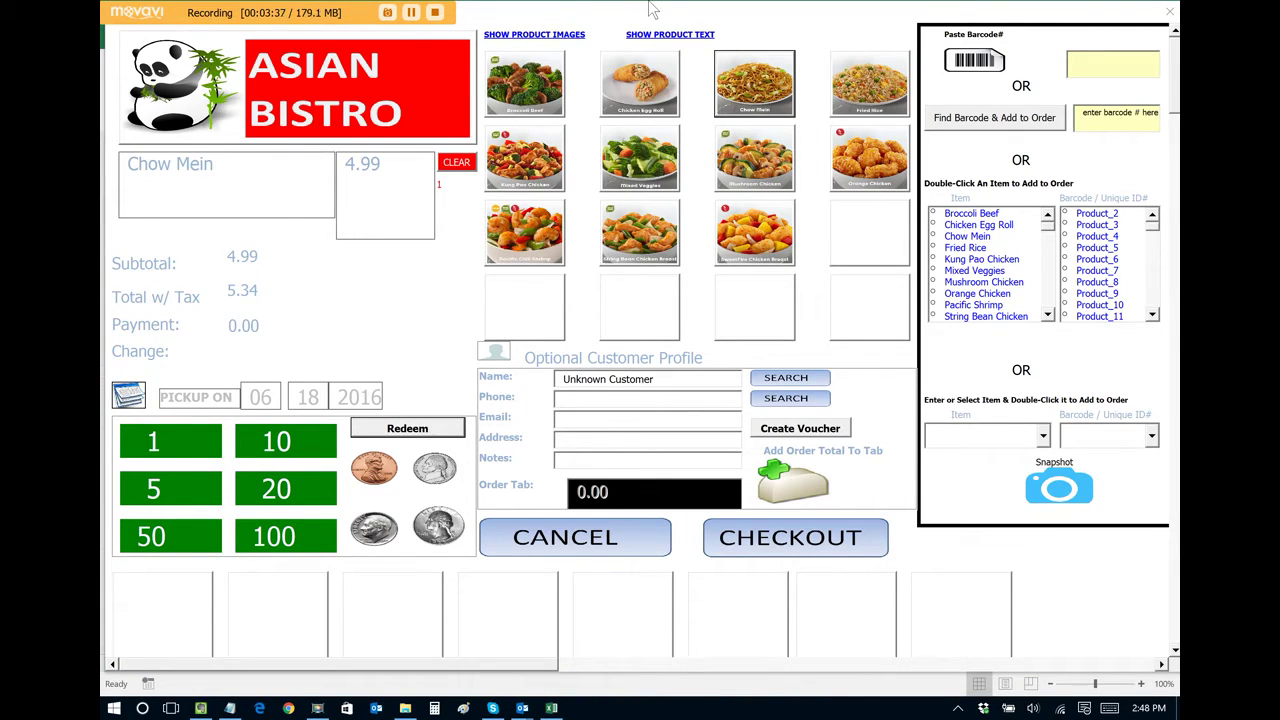
# - Add Orange Chicken, Fried Rice and String Bean Chicken, then record a 100 payment for 78.64 change
pyautogui.click(878, 170)
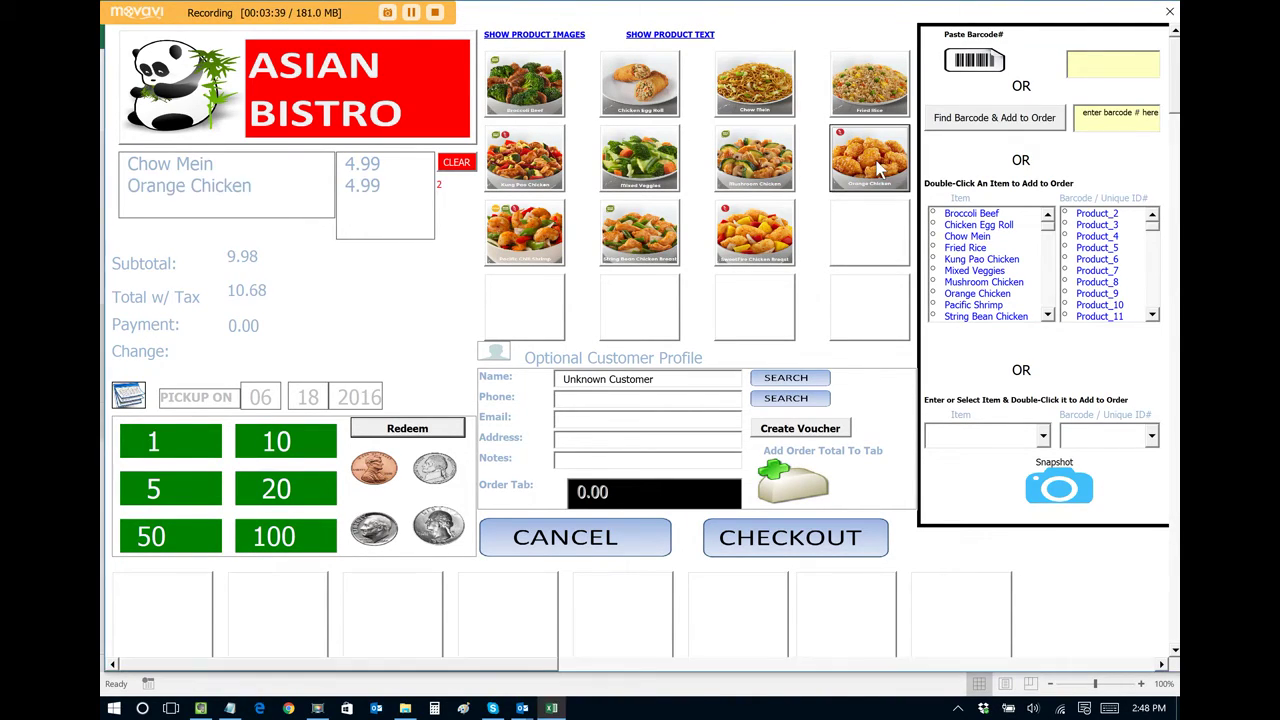
pyautogui.click(862, 84)
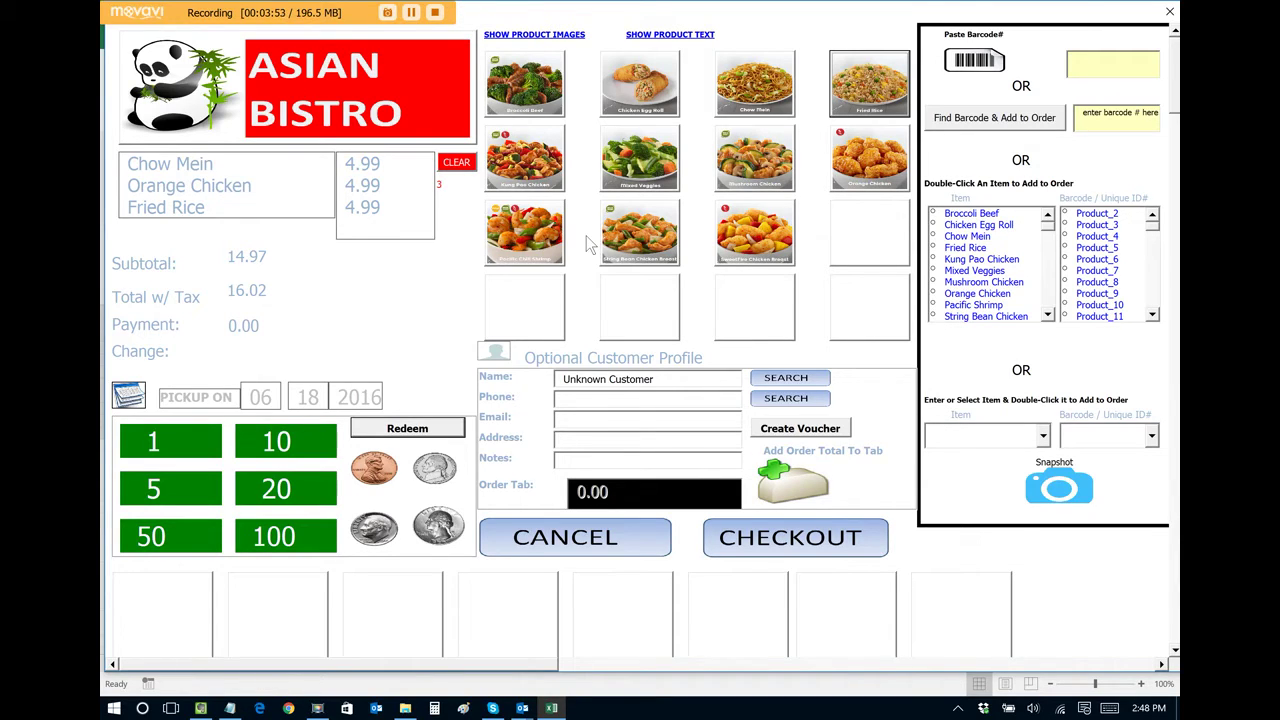
pyautogui.click(657, 38)
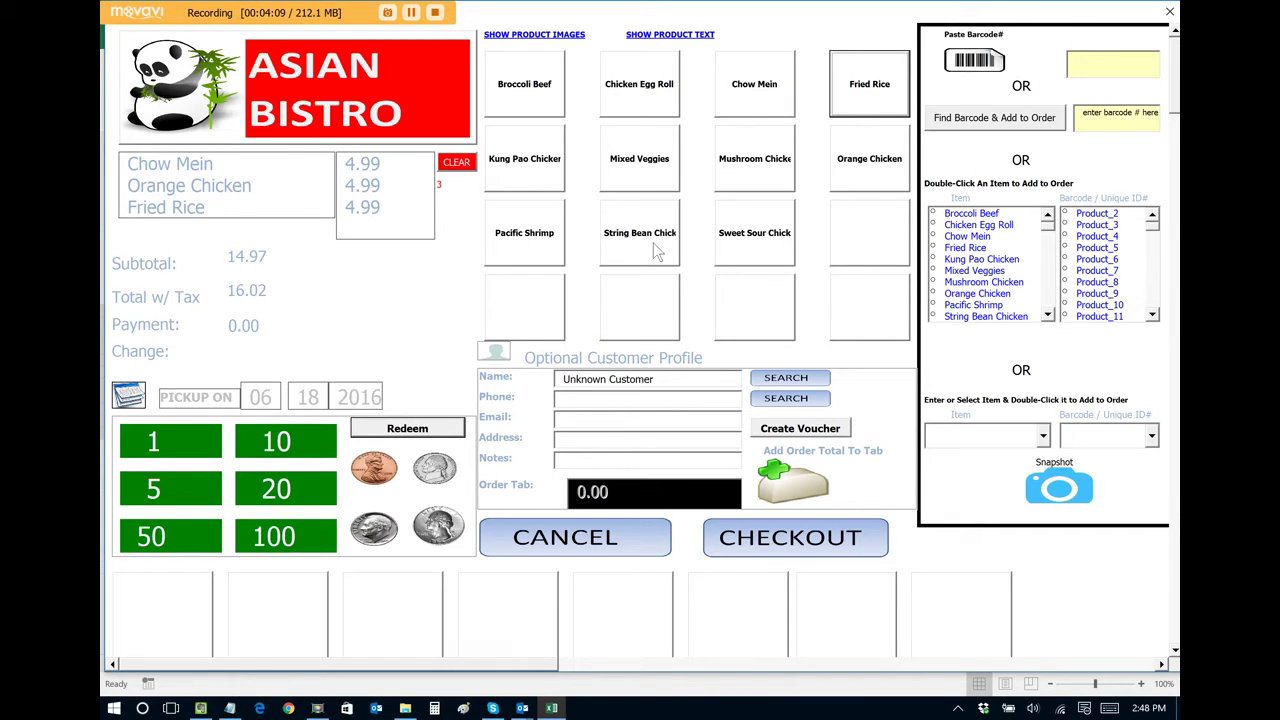
pyautogui.click(655, 251)
pyautogui.click(535, 40)
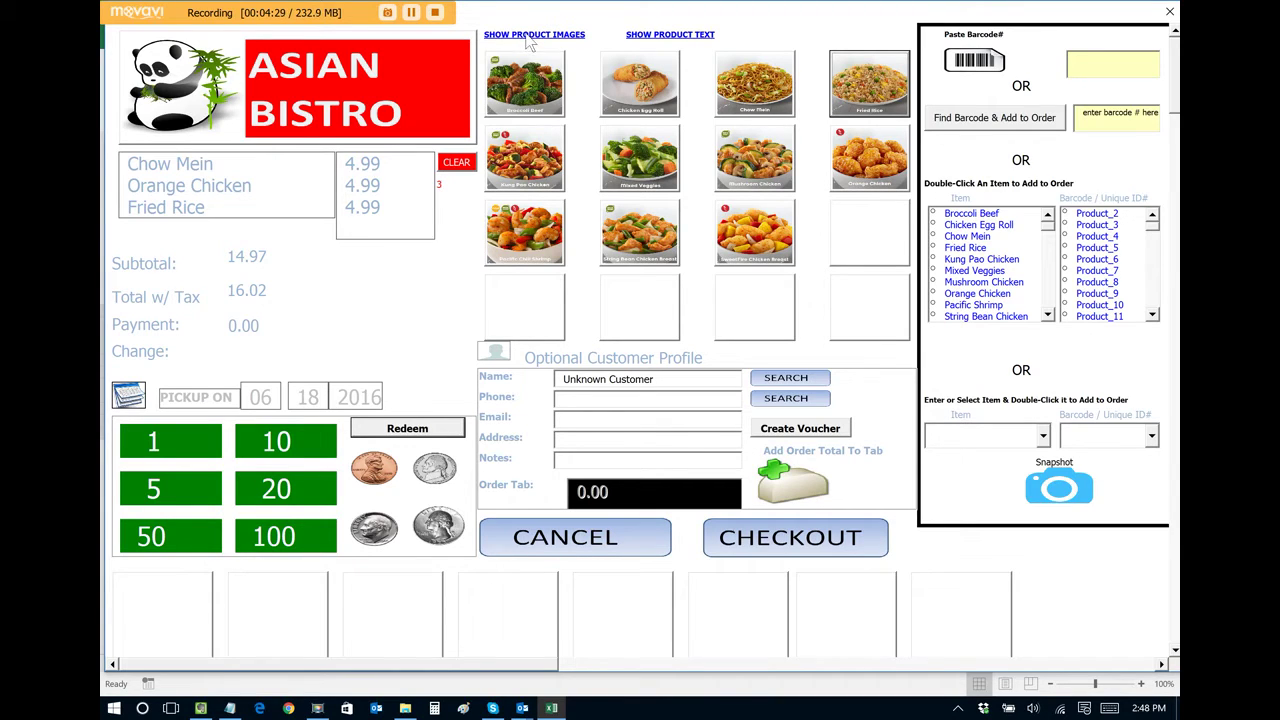
pyautogui.click(646, 234)
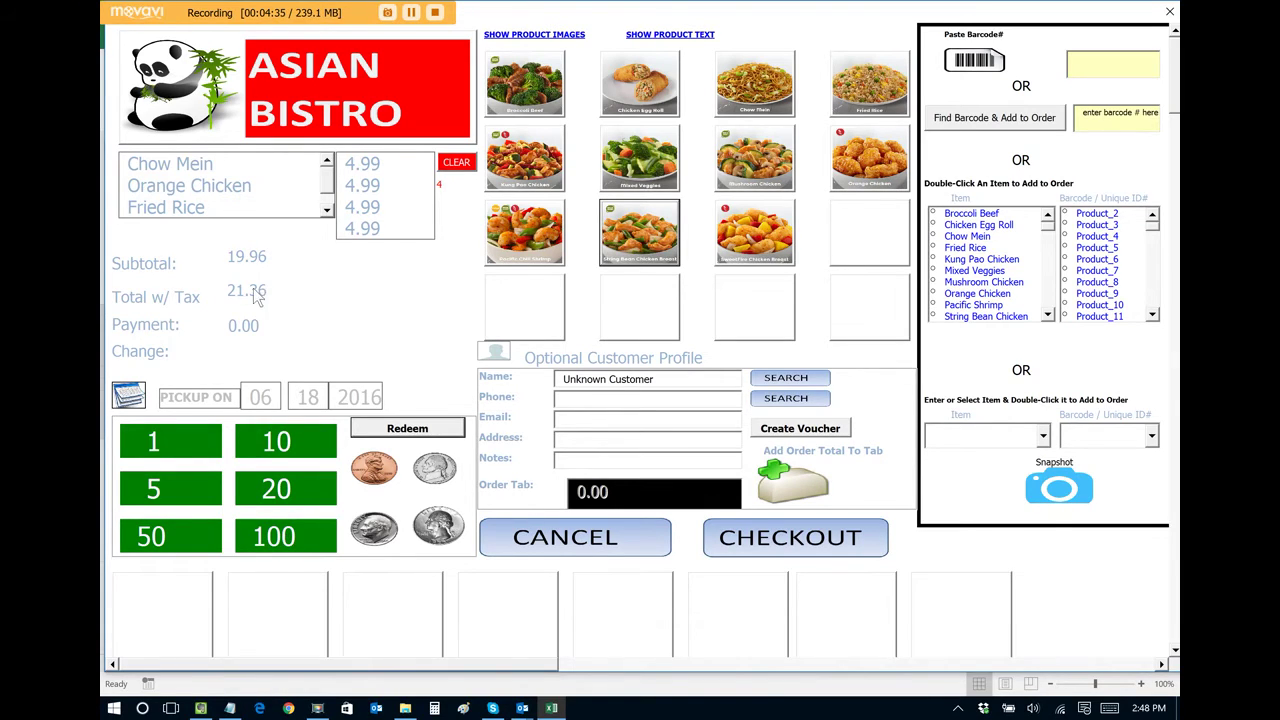
pyautogui.click(279, 536)
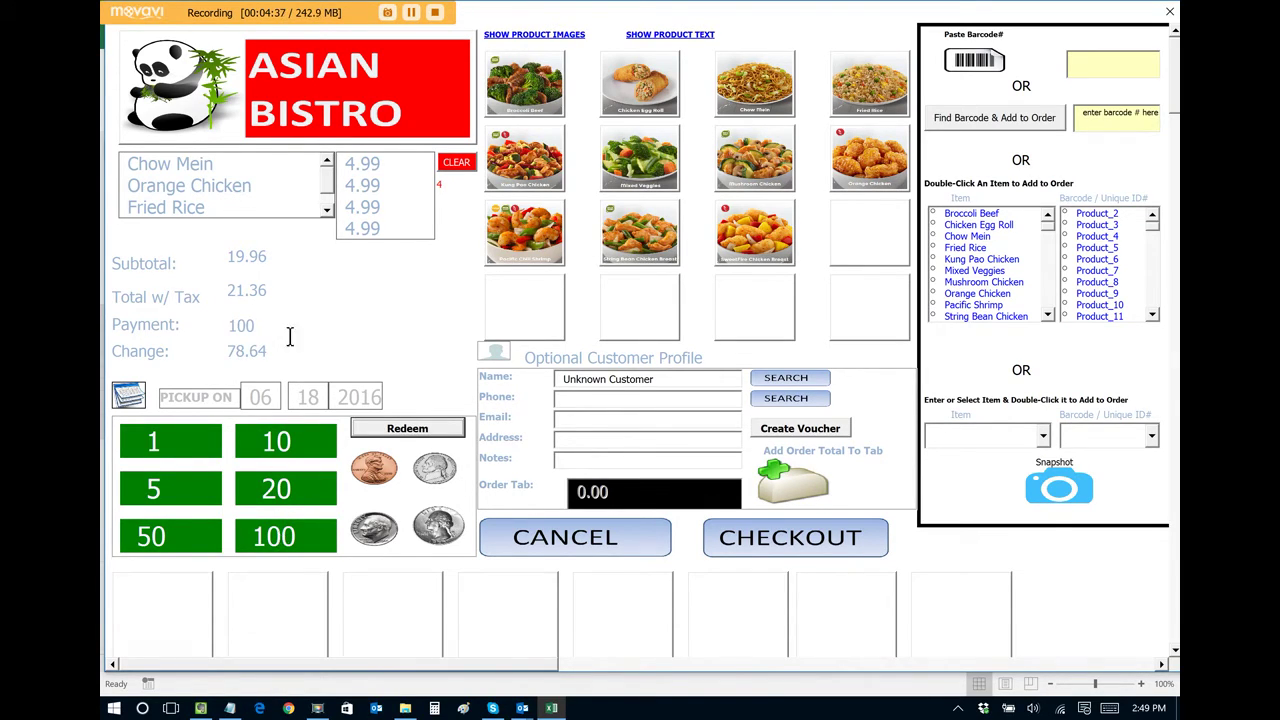
# - Pay the Asian Bistro order in cash with 78.64 change, then start a new Dry Cleaners sale
pyautogui.click(795, 540)
pyautogui.click(477, 214)
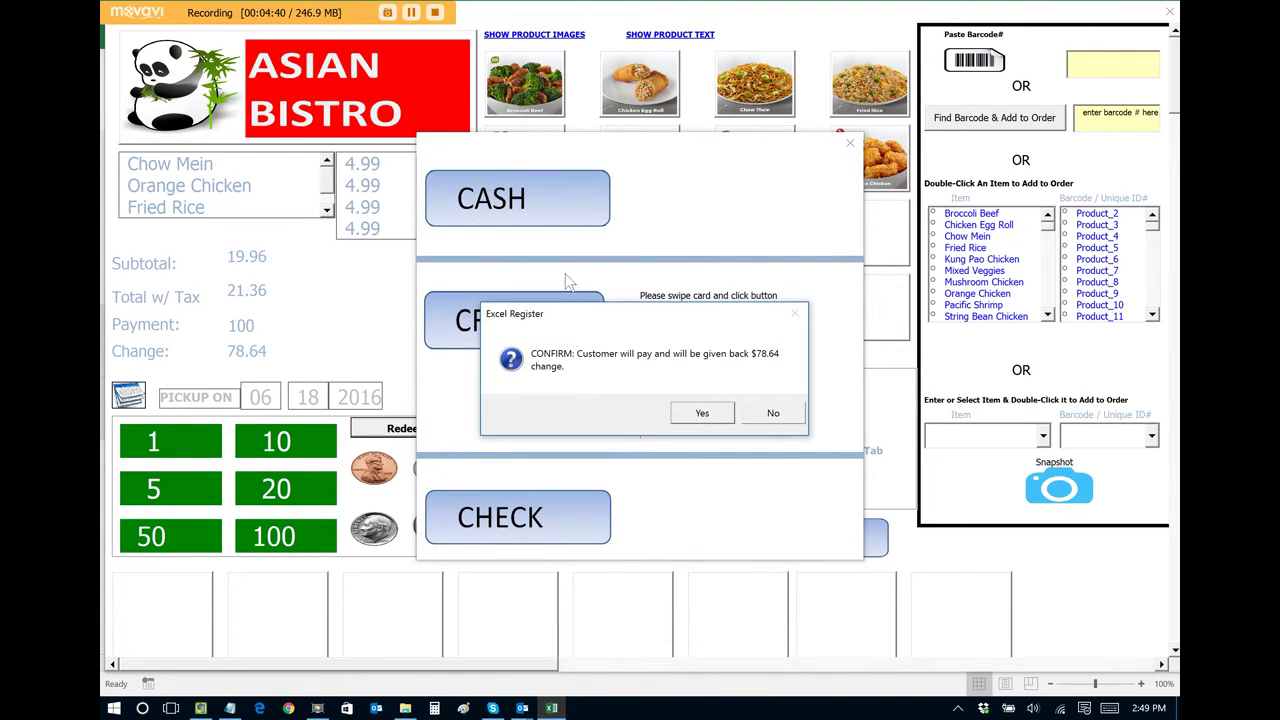
pyautogui.click(726, 422)
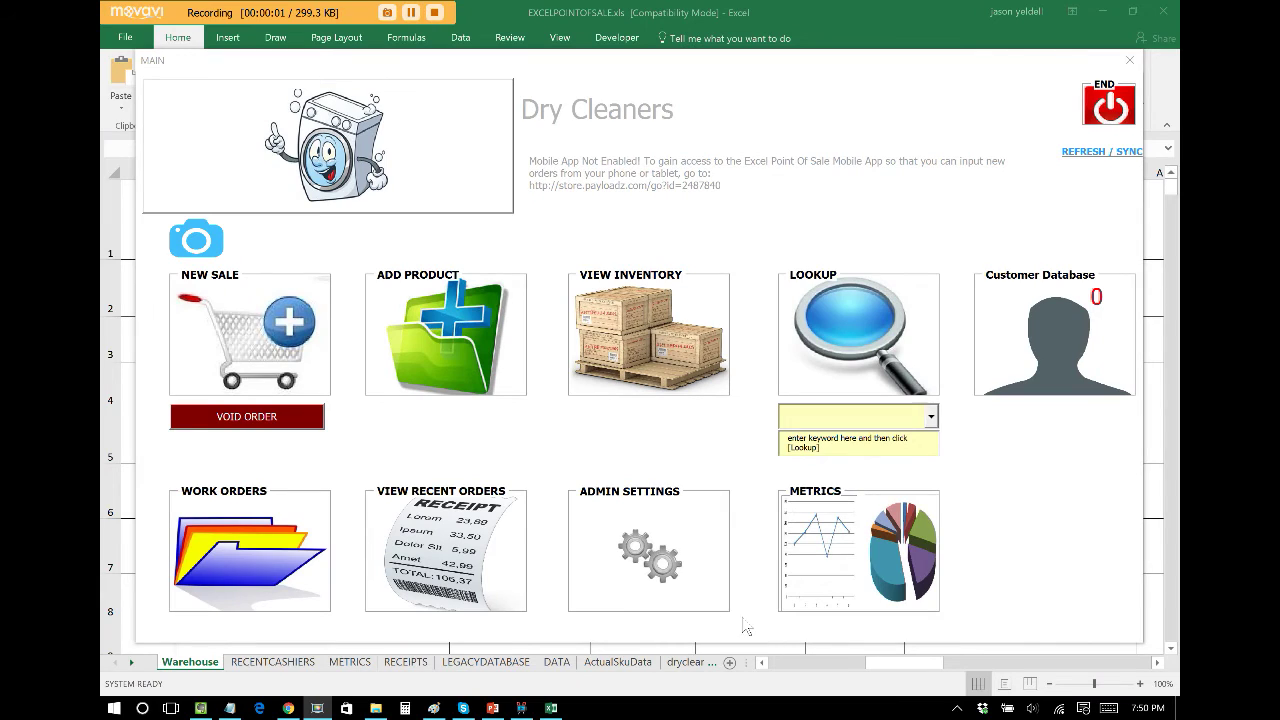
pyautogui.click(260, 333)
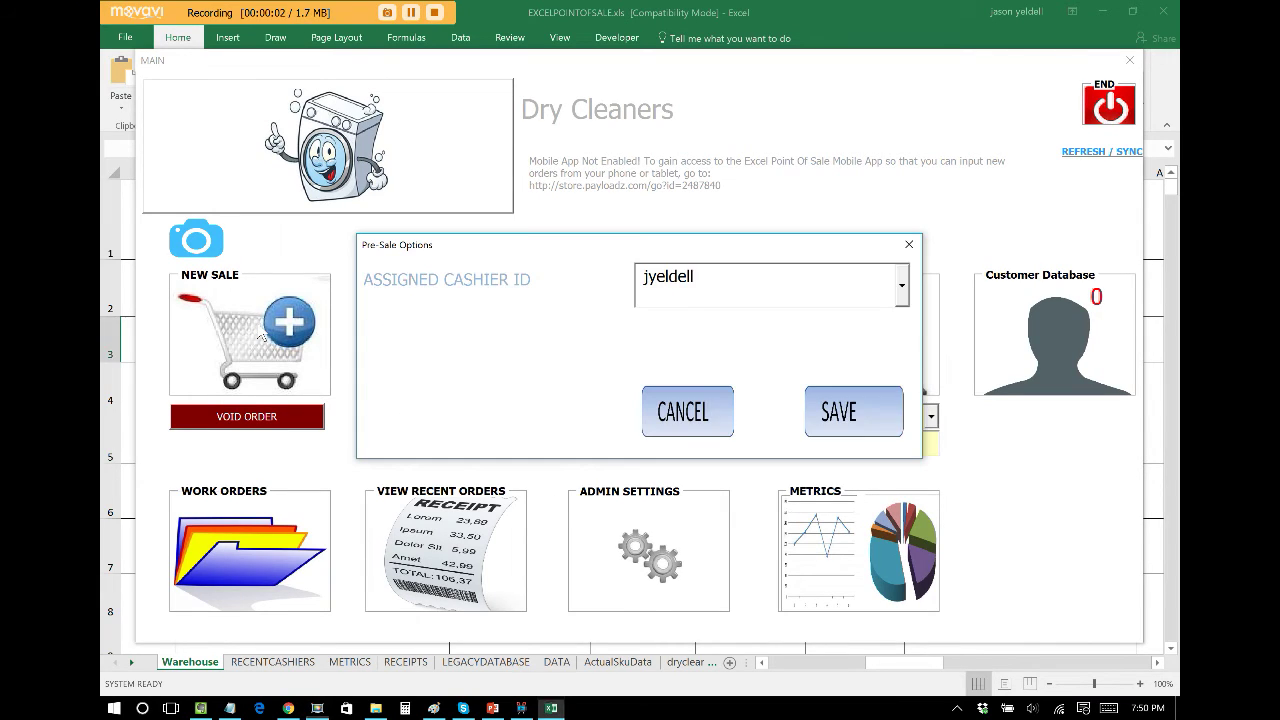
# - Add Coat 3/4, Coat Full, Ladies 2-Piece and Men's Suit at 5.00 each to the order
pyautogui.click(852, 418)
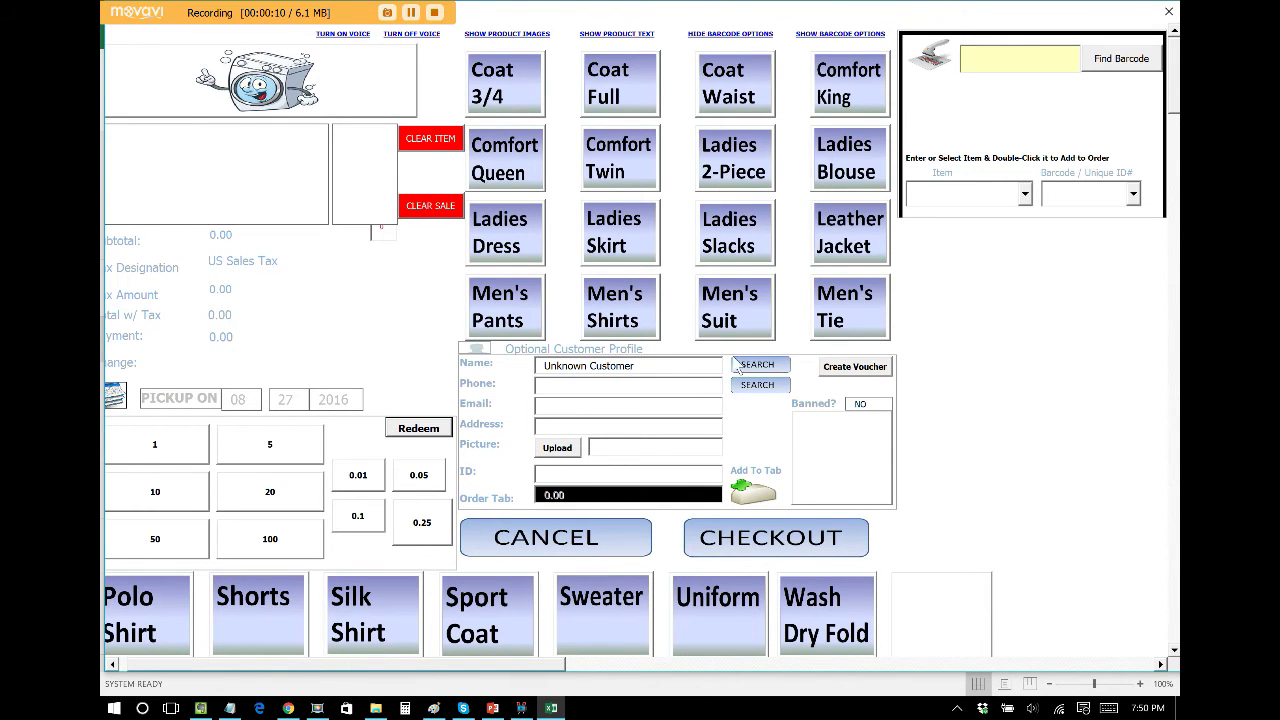
pyautogui.click(508, 94)
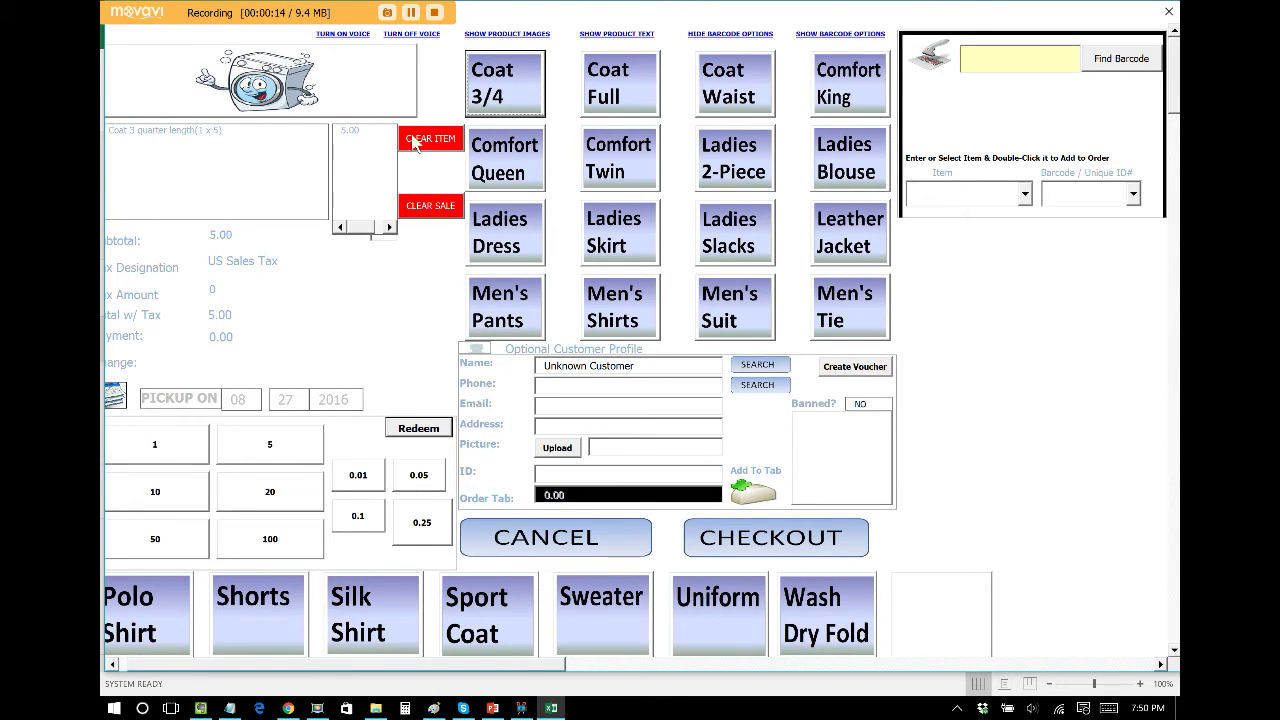
pyautogui.click(637, 98)
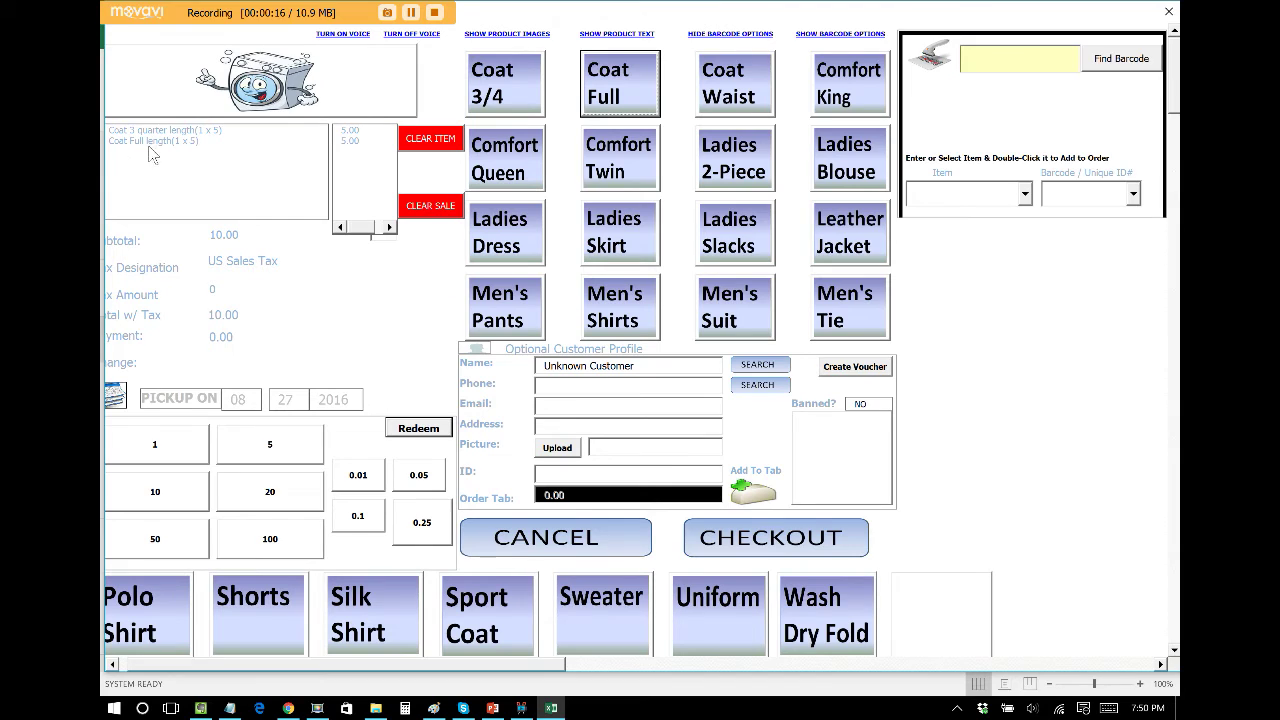
pyautogui.click(735, 172)
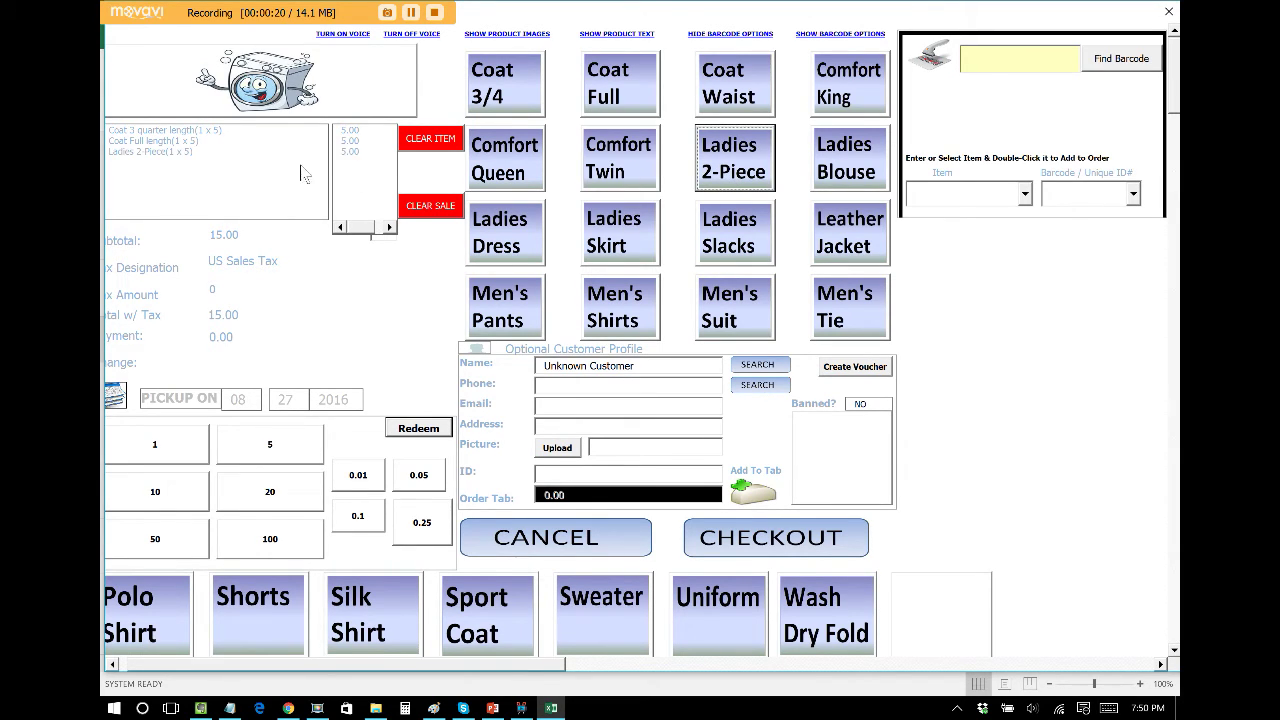
pyautogui.click(730, 305)
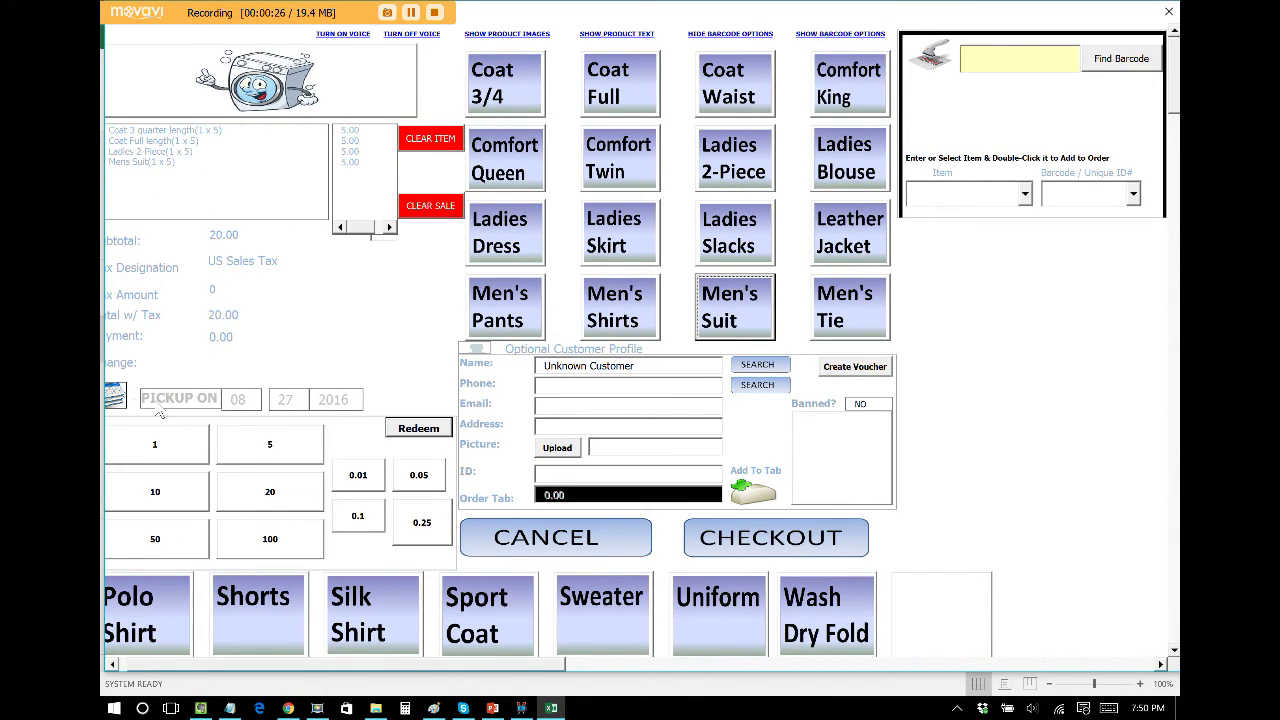
# - Set the order's pickup date to 08/30/2016
pyautogui.click(116, 398)
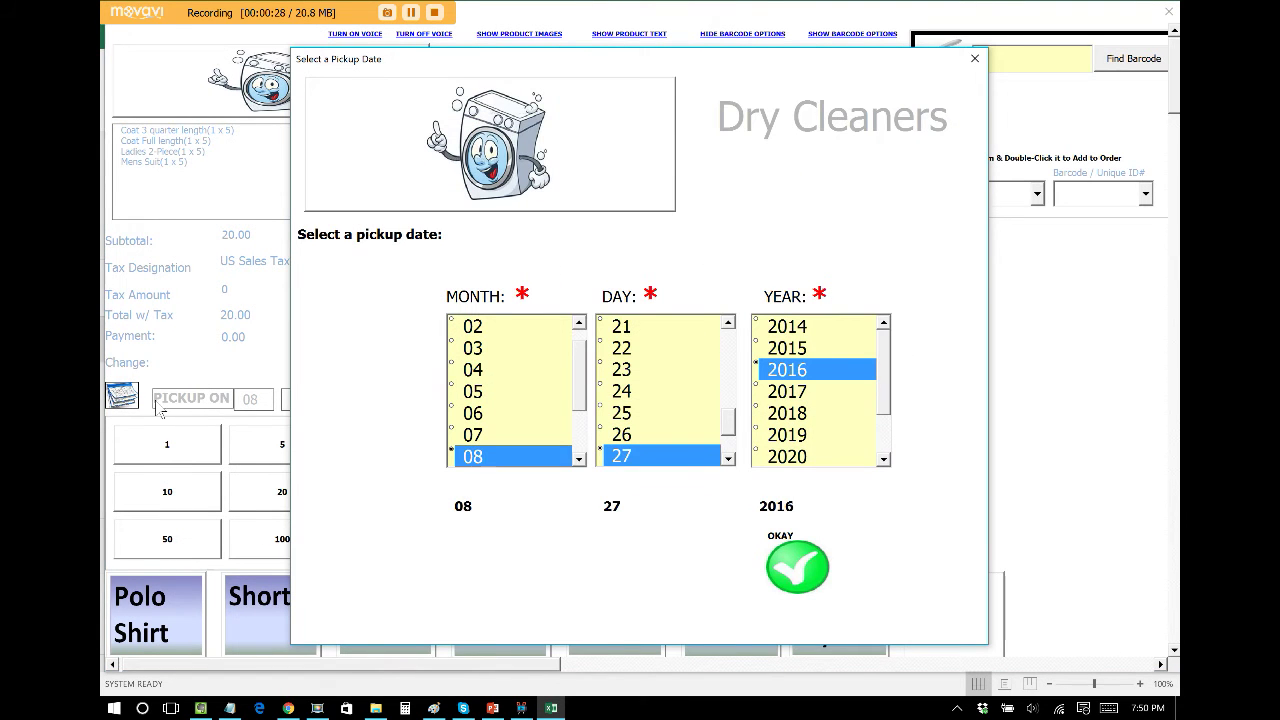
pyautogui.click(728, 458)
pyautogui.click(728, 458)
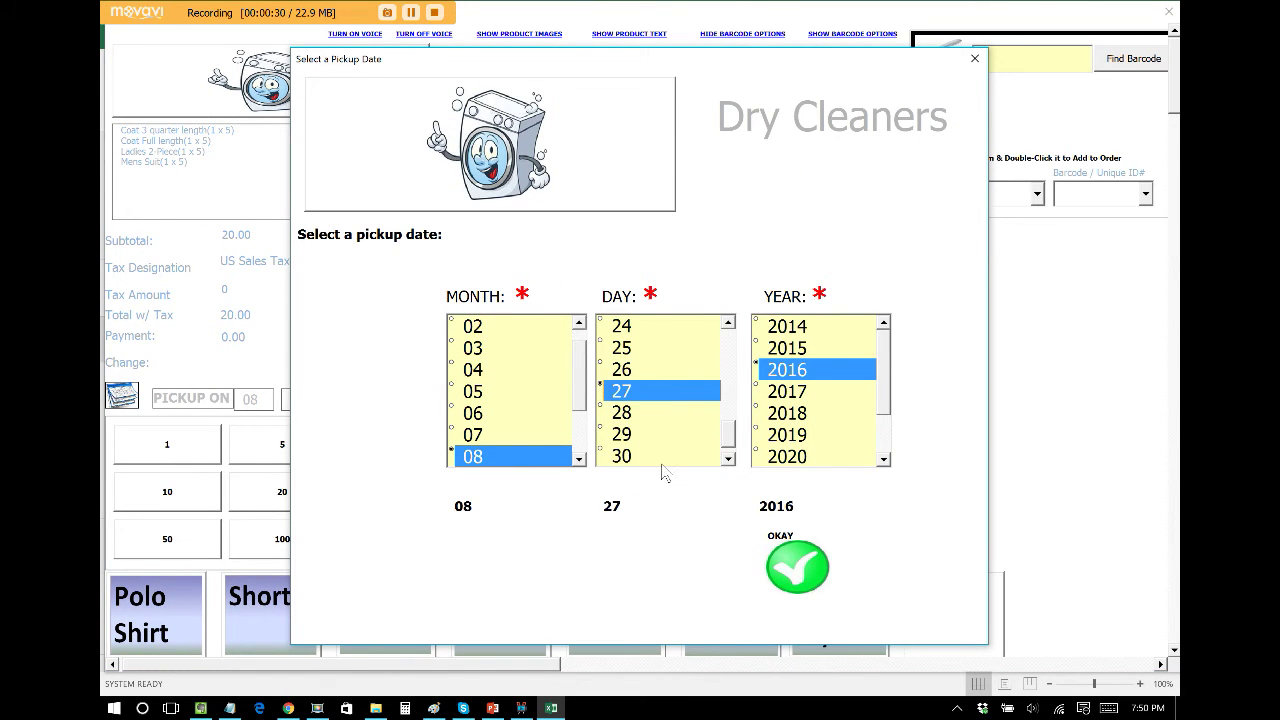
pyautogui.click(661, 456)
pyautogui.click(797, 566)
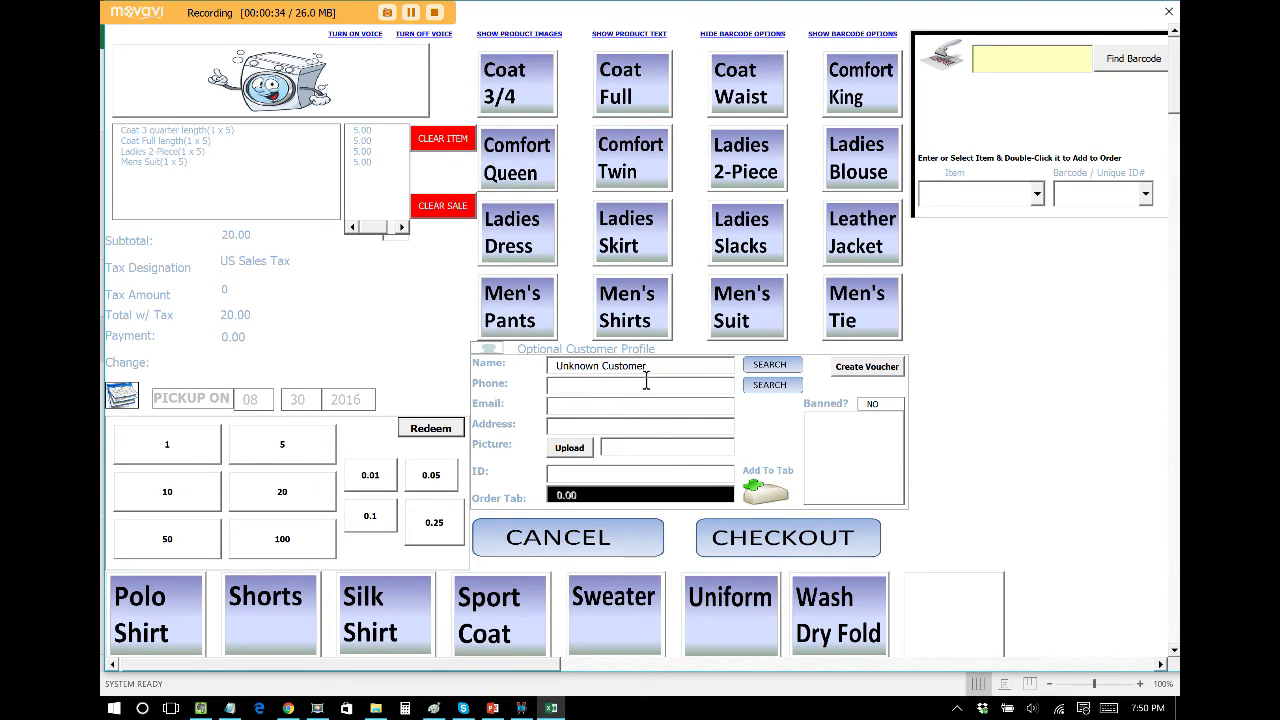
pyautogui.moveTo(656, 368); pyautogui.dragTo(521, 370)
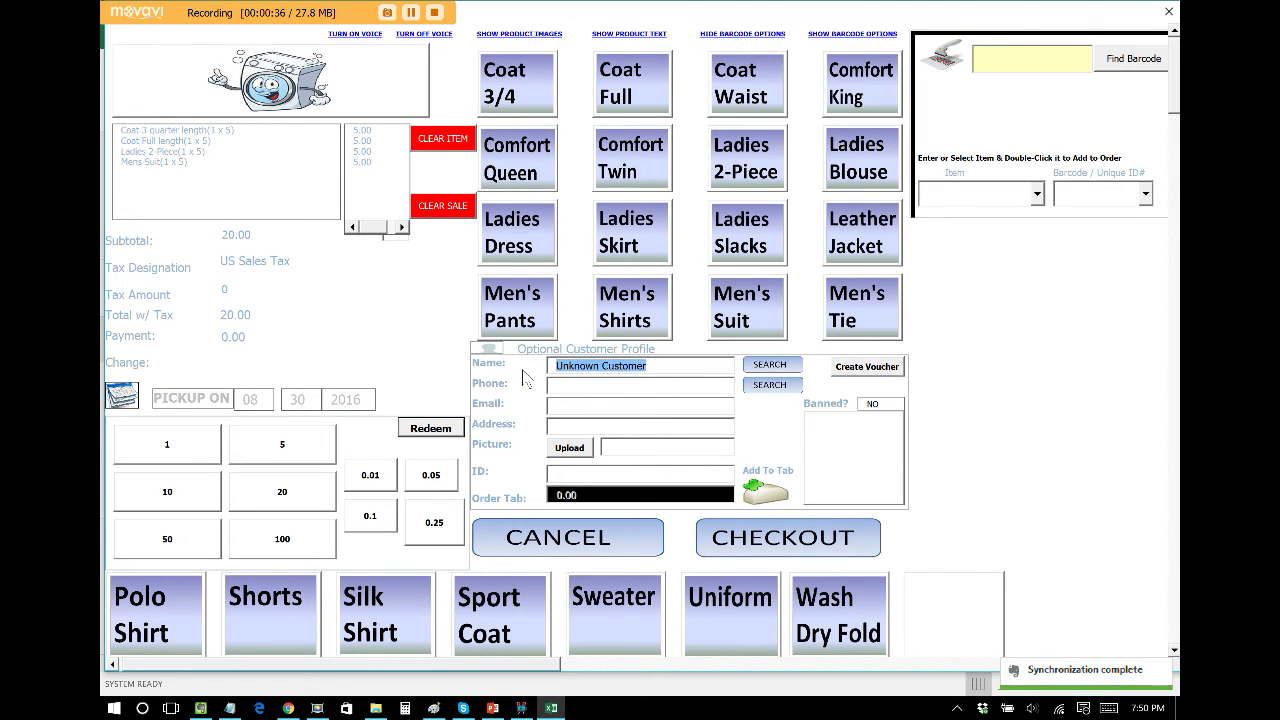
# - Enter the customer's name and e-mail, attach the man's photo, and record a 20 payment
pyautogui.write('John Doe')
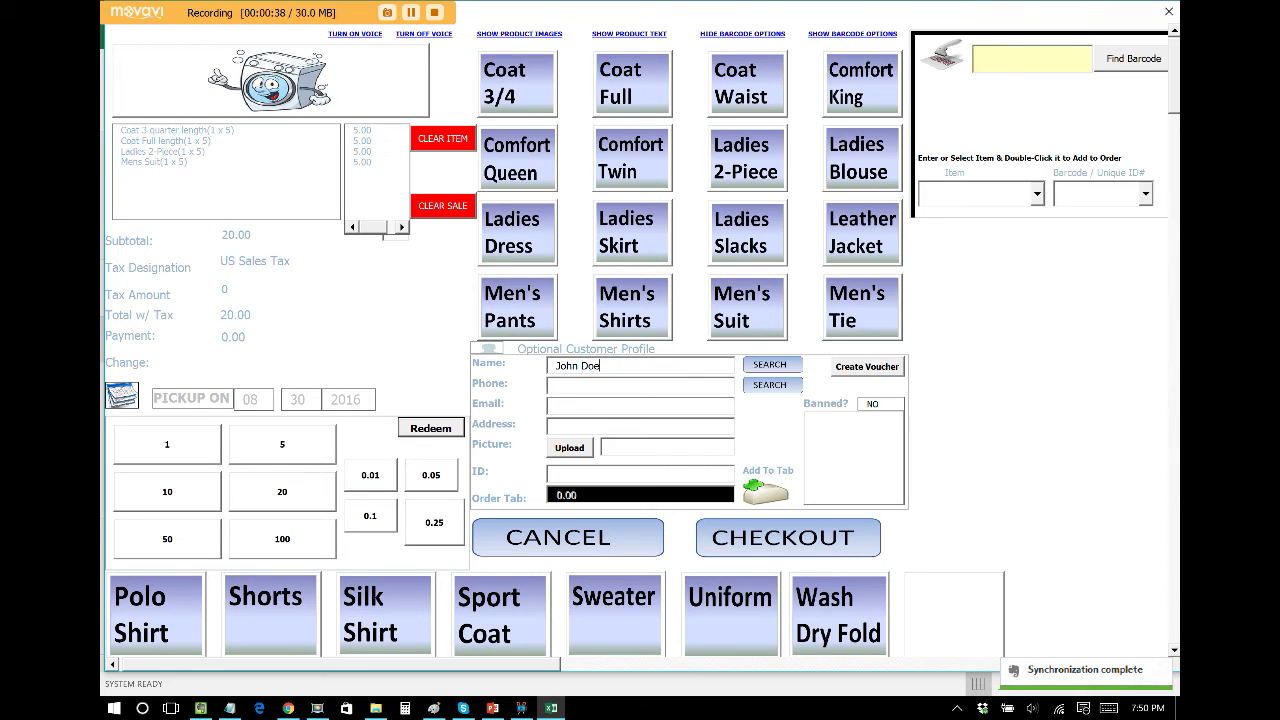
pyautogui.click(564, 385)
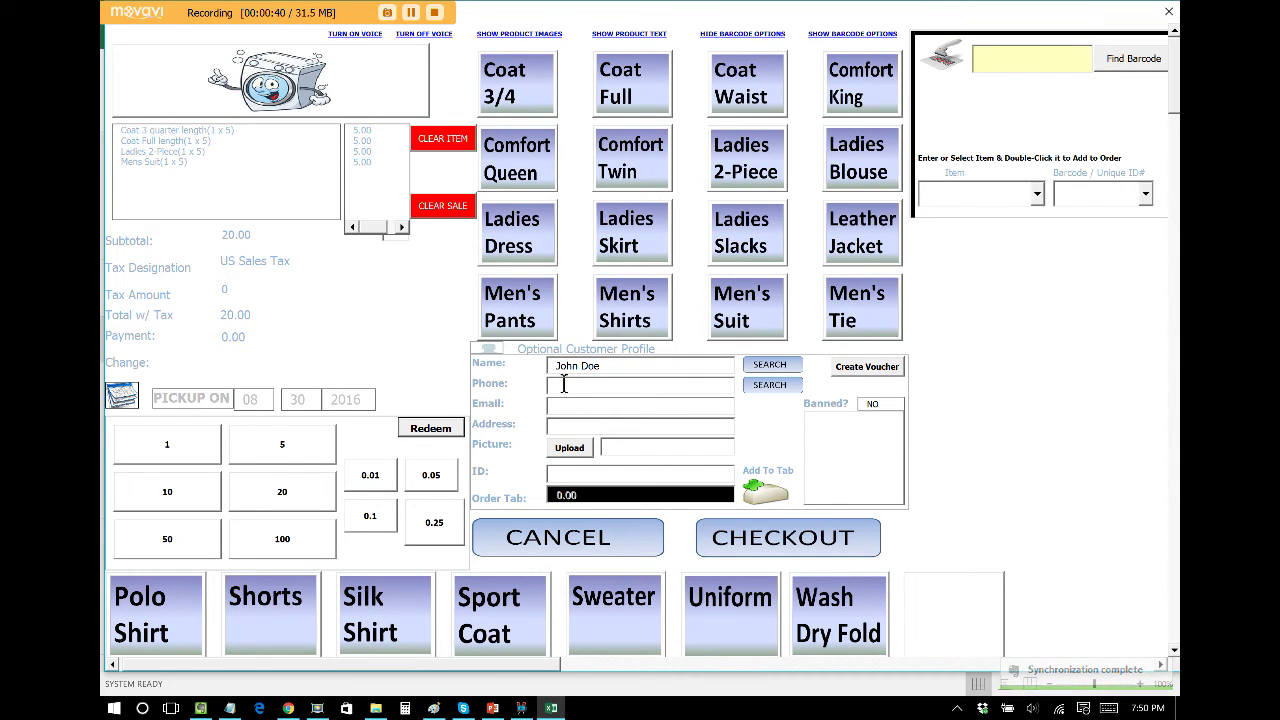
pyautogui.write('123456789')
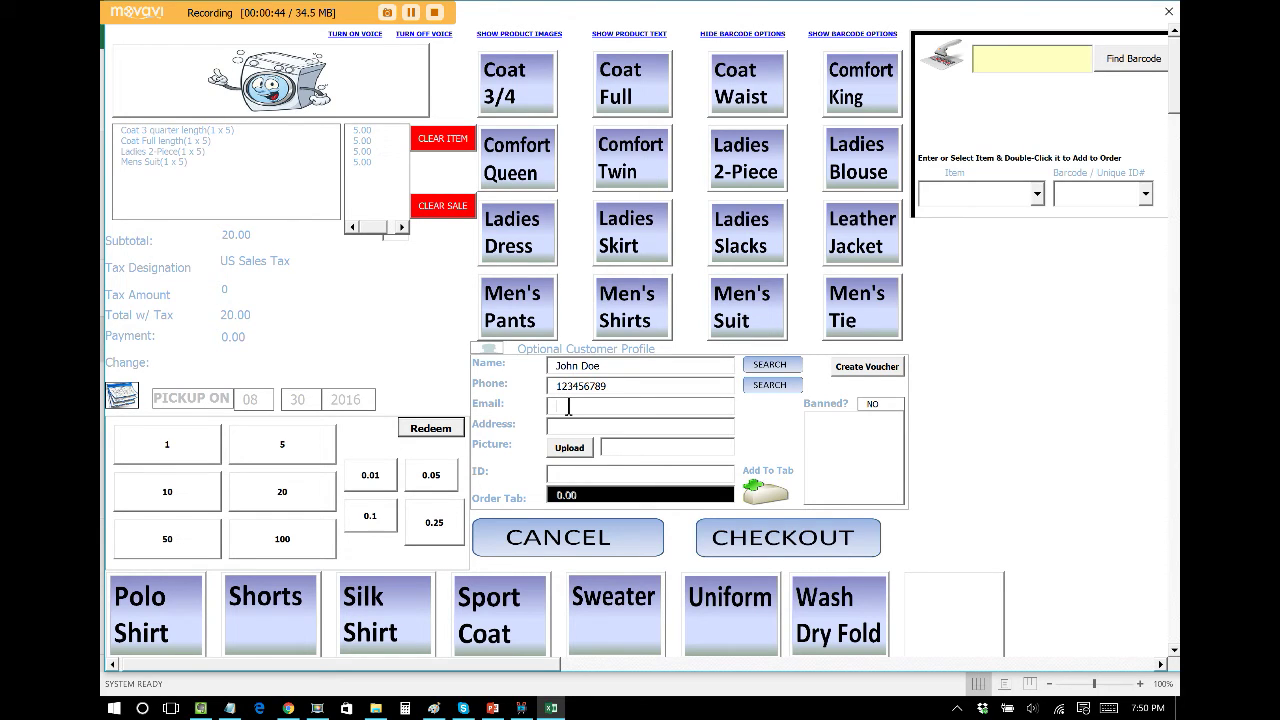
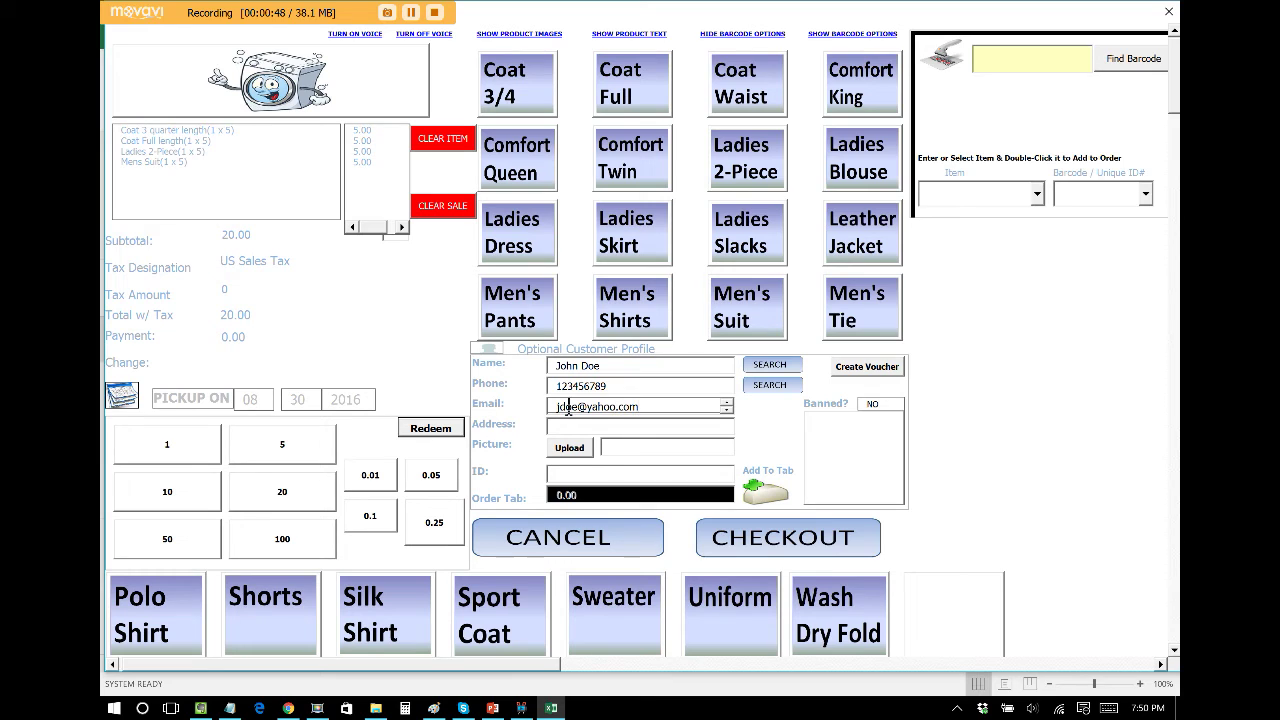
pyautogui.click(574, 450)
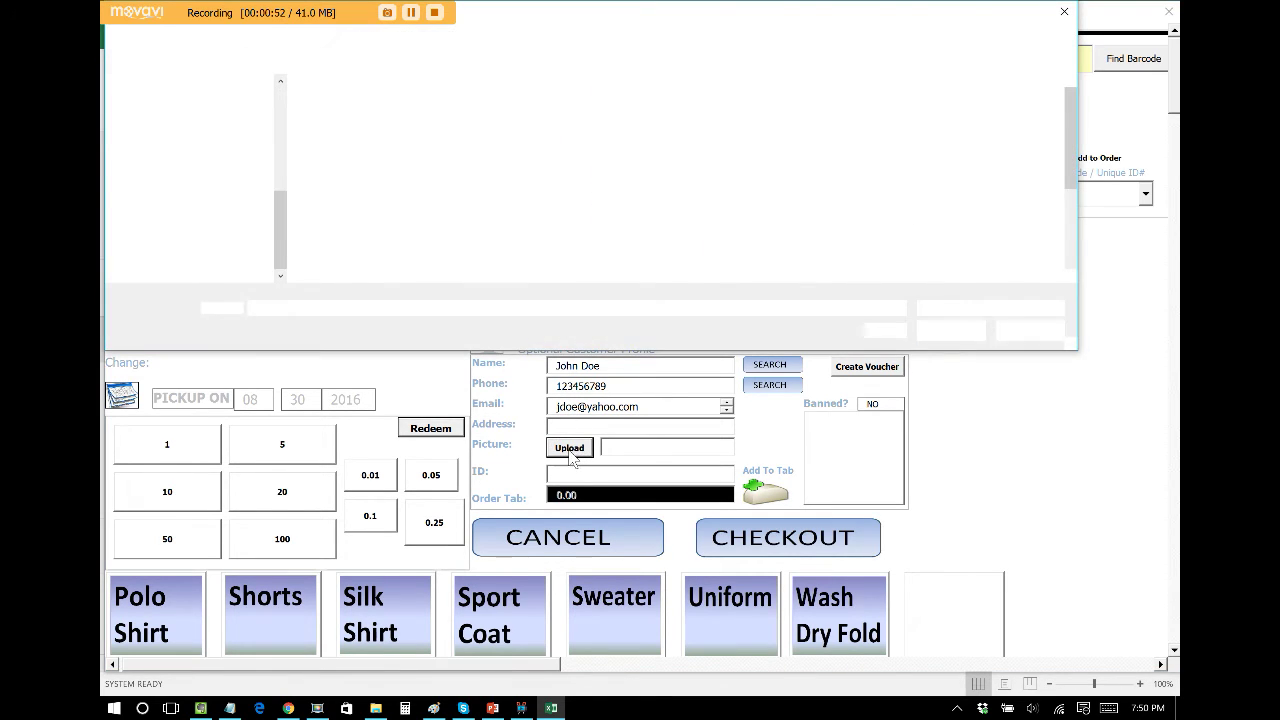
pyautogui.doubleClick(826, 276)
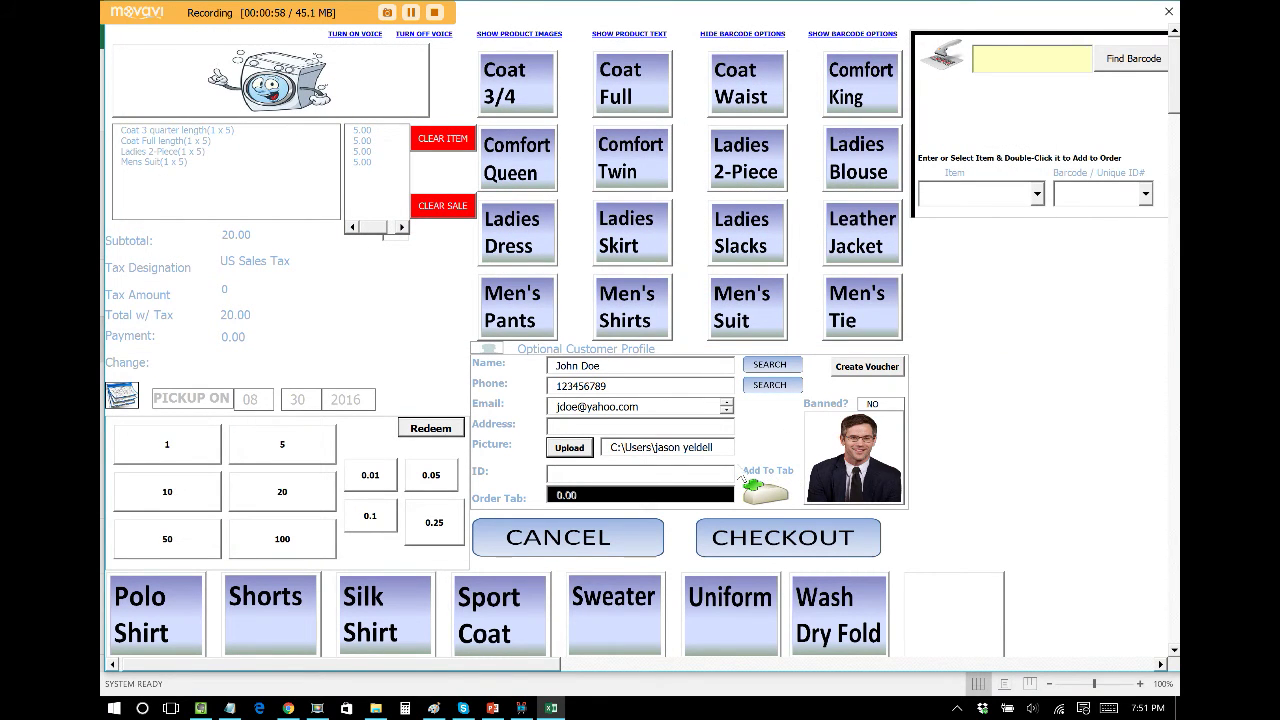
pyautogui.click(280, 496)
# - Check out order 1001 in cash with 0.00 change and dismiss the Order Complete summary
pyautogui.click(788, 550)
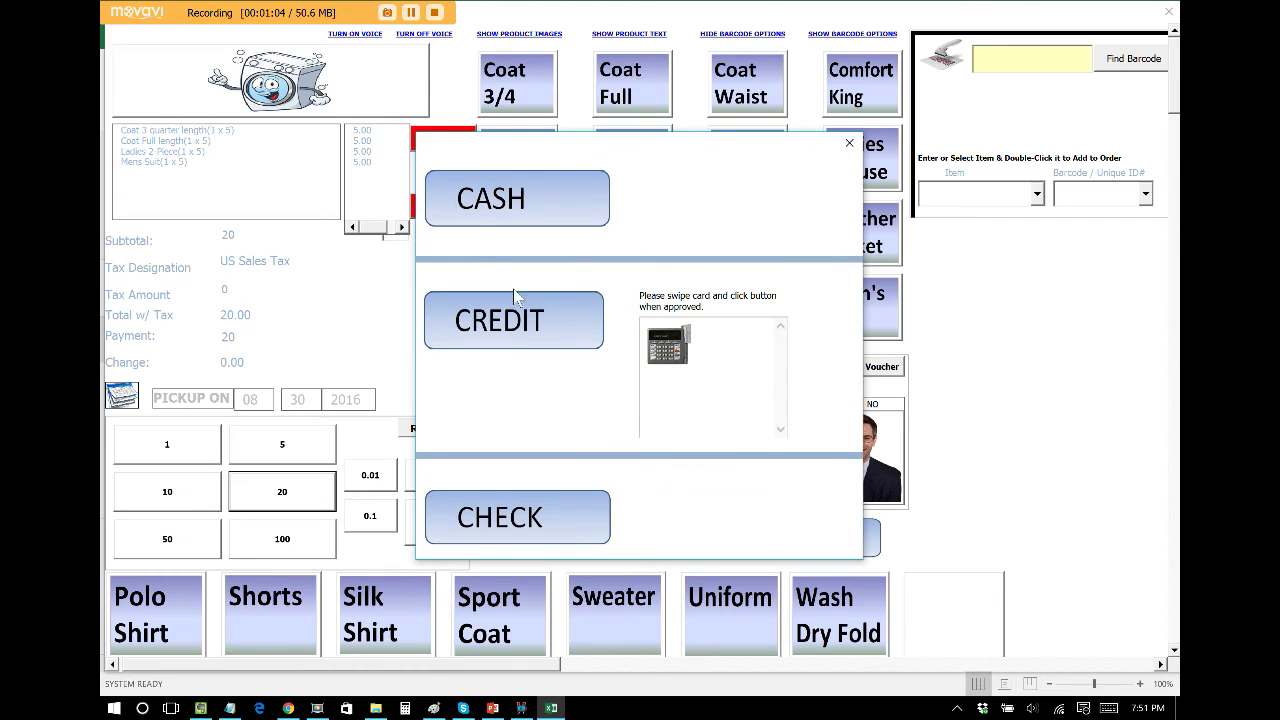
pyautogui.click(474, 220)
pyautogui.click(699, 413)
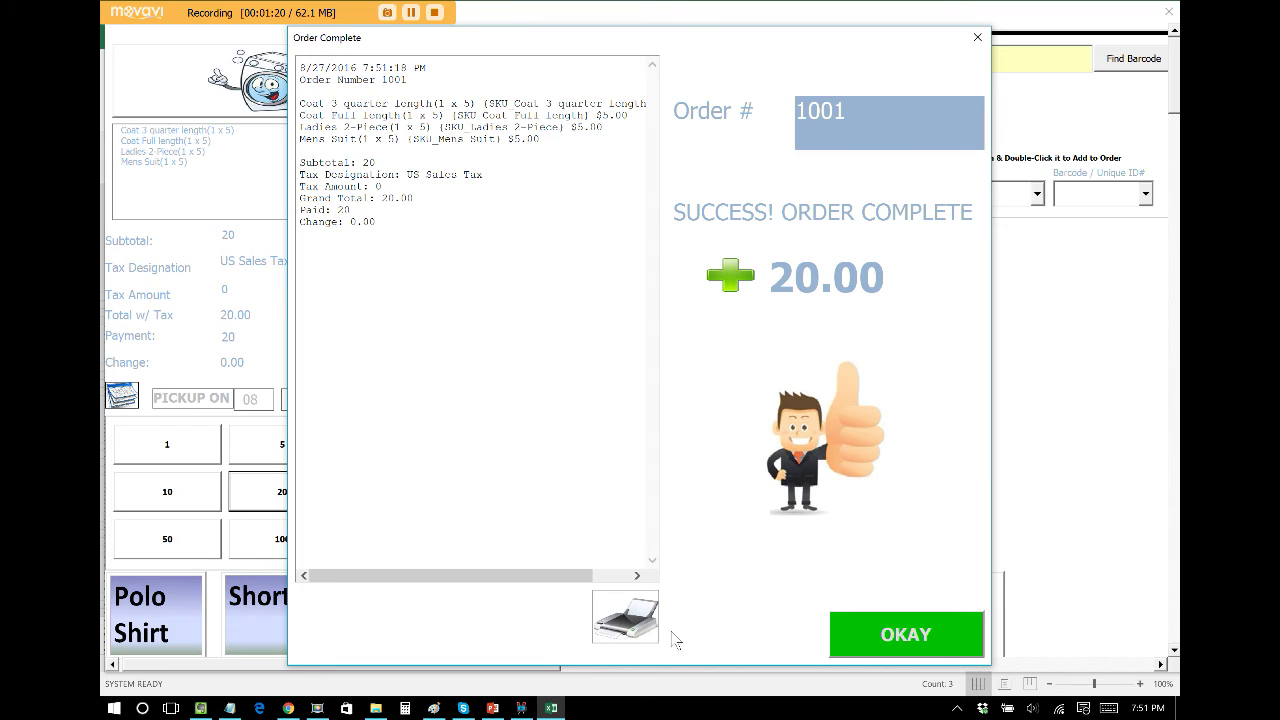
pyautogui.click(848, 640)
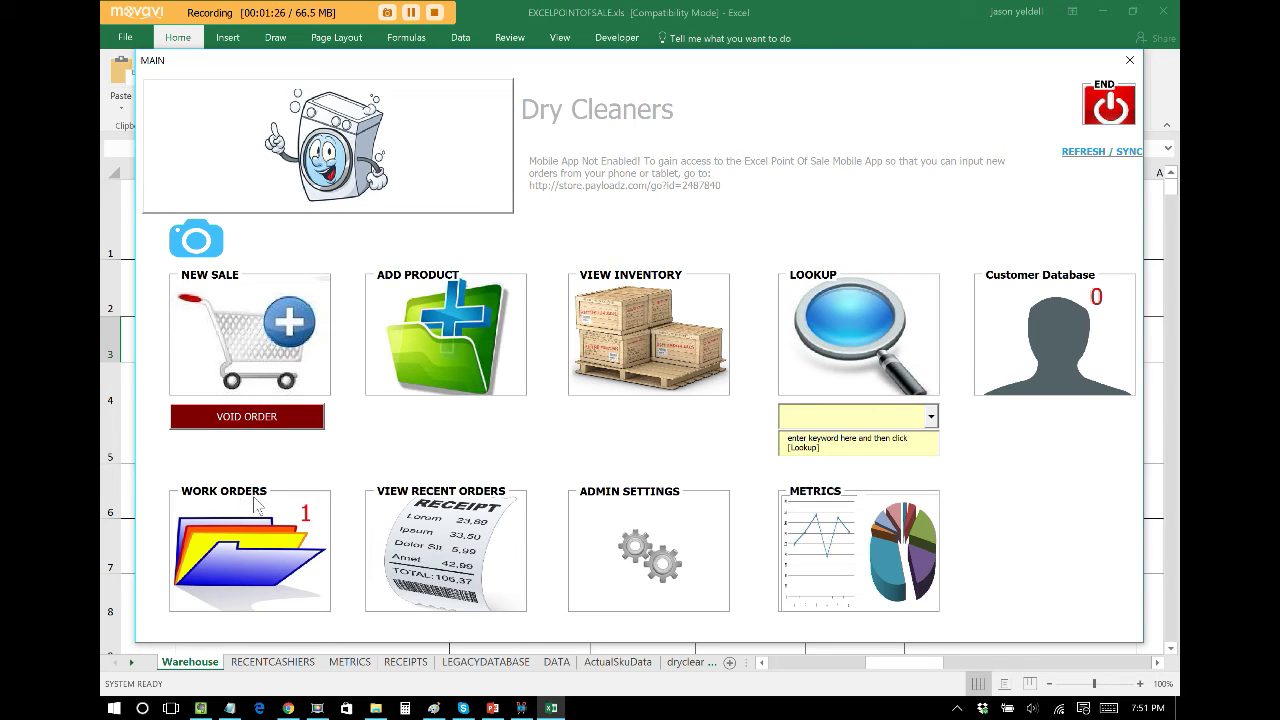
# - Change work order 1001 from READY FOR PROCESSING to PROCESSED\AWAITING PICKUP, confirm it, and return to the main menu
pyautogui.click(245, 535)
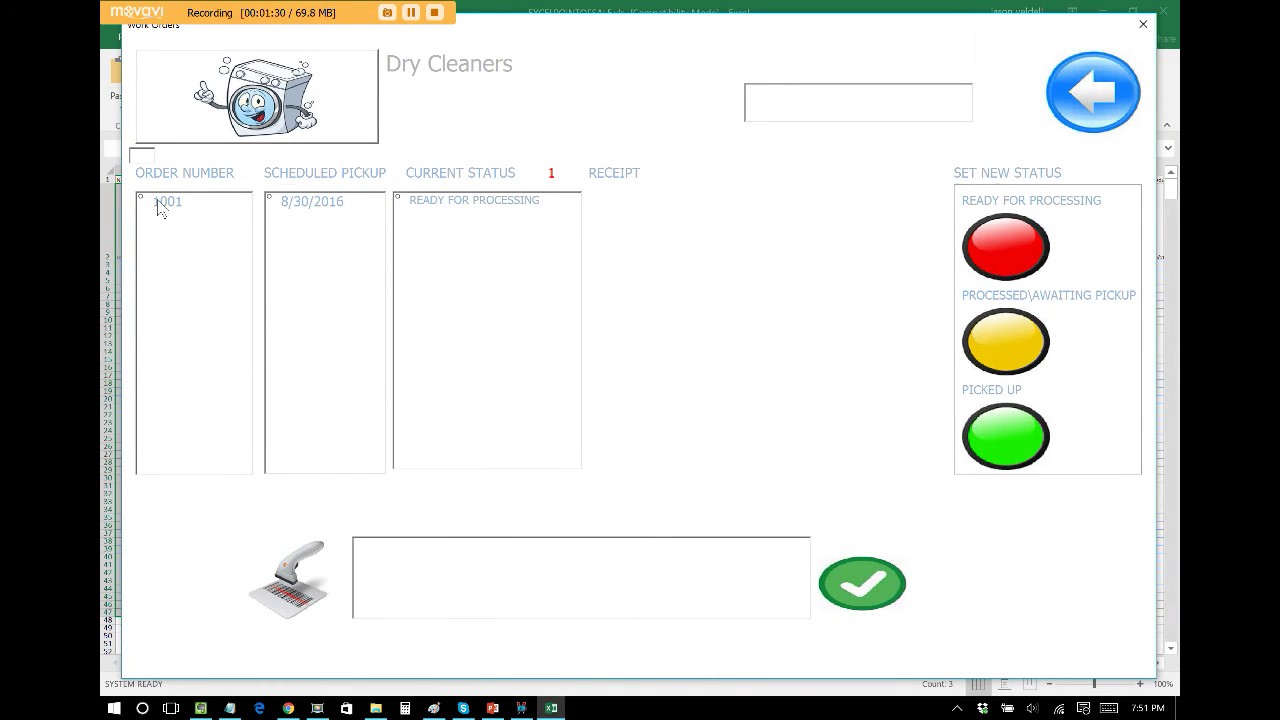
pyautogui.click(157, 203)
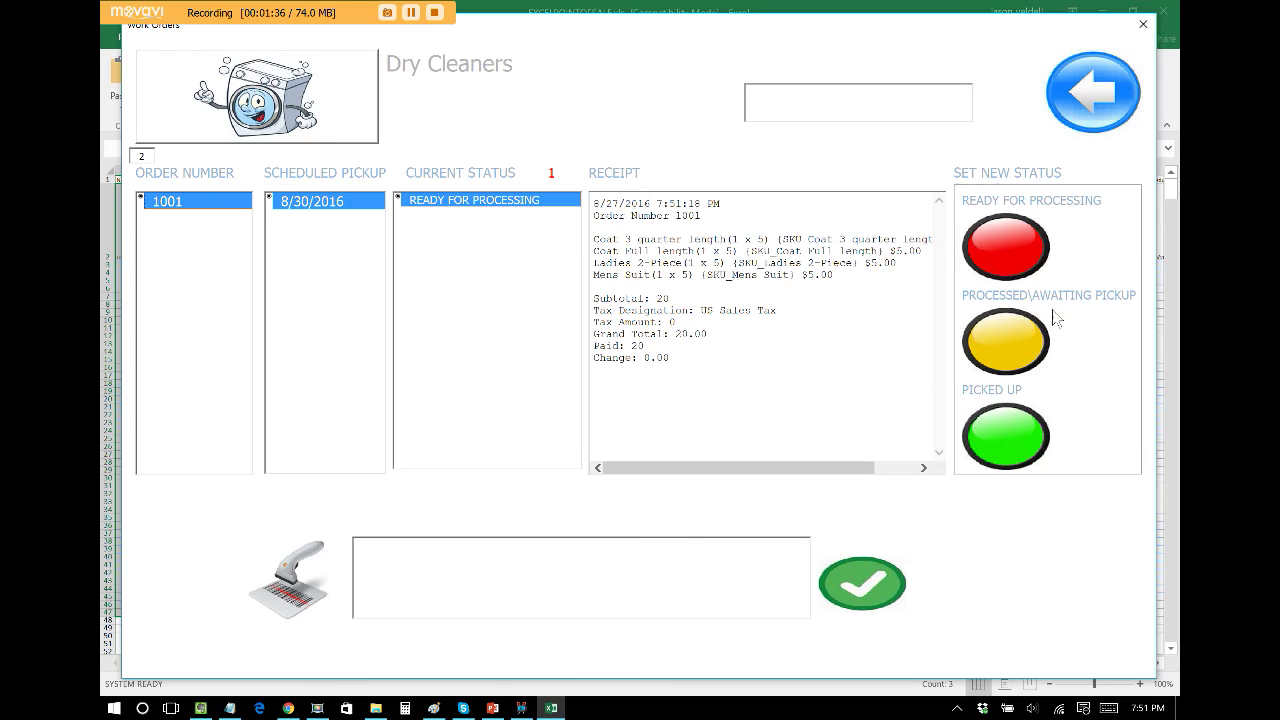
pyautogui.click(995, 340)
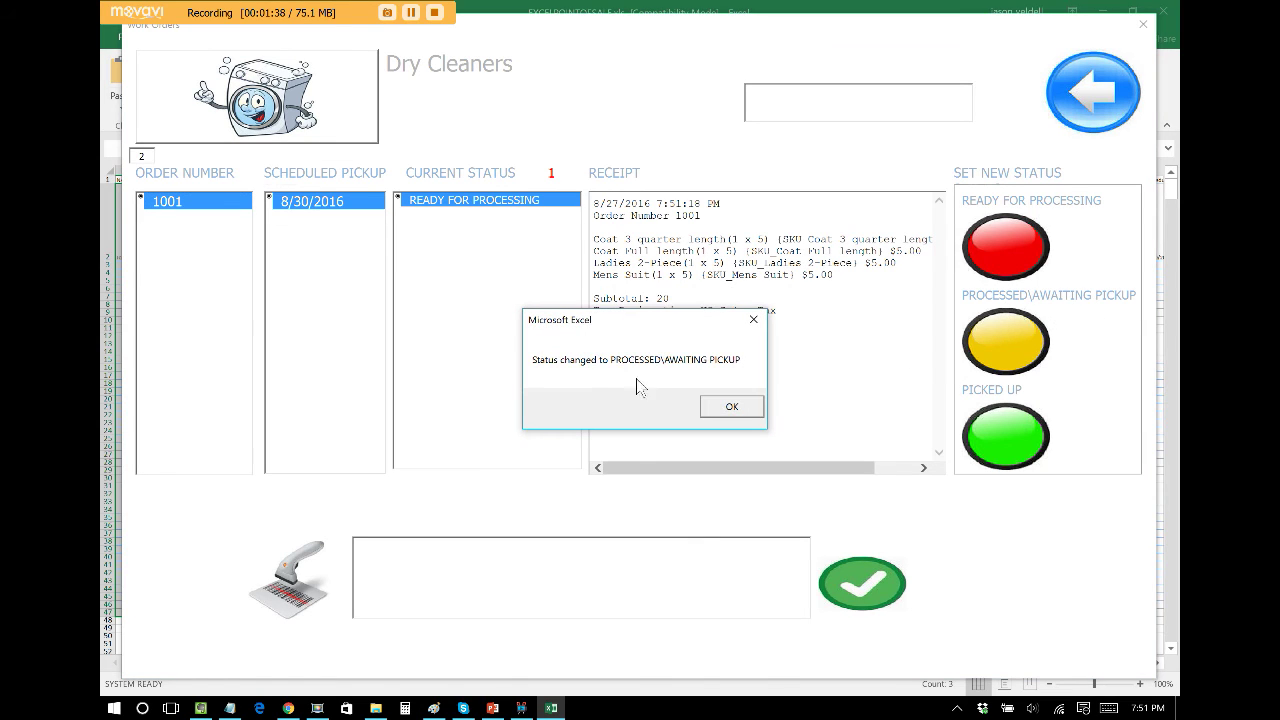
pyautogui.click(729, 405)
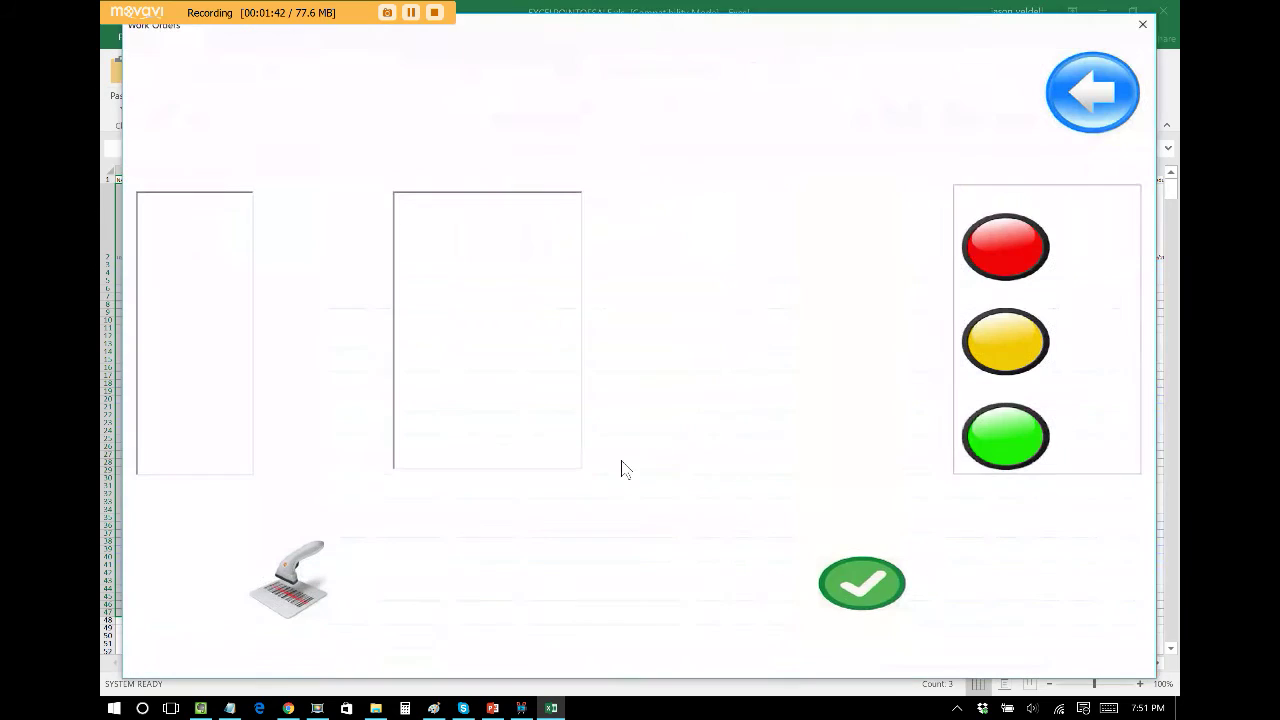
pyautogui.click(168, 208)
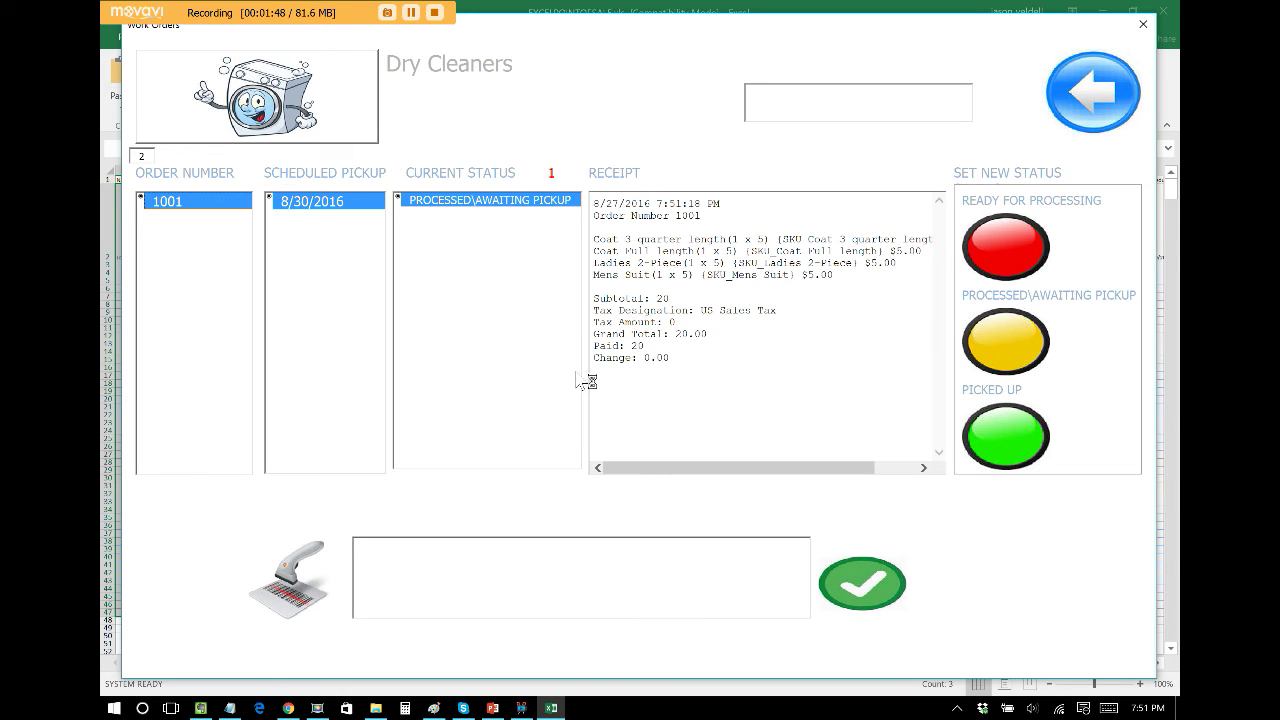
pyautogui.click(1084, 120)
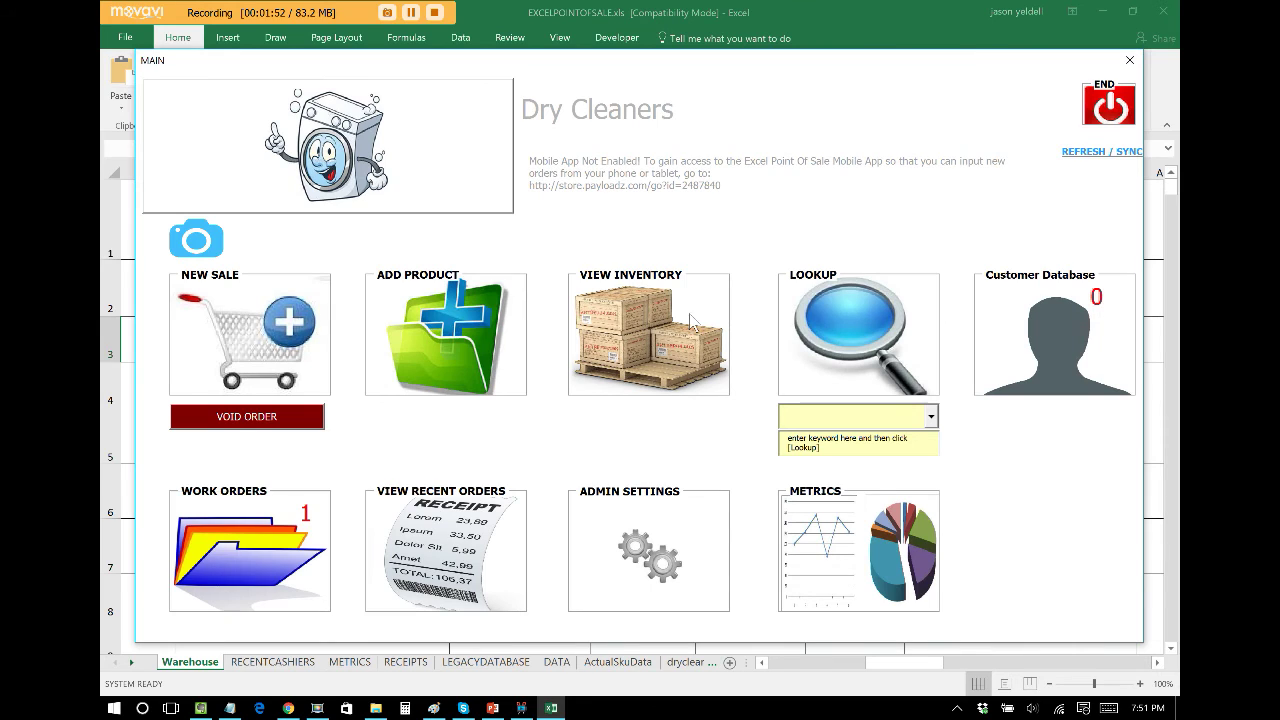
pyautogui.click(433, 518)
pyautogui.click(338, 118)
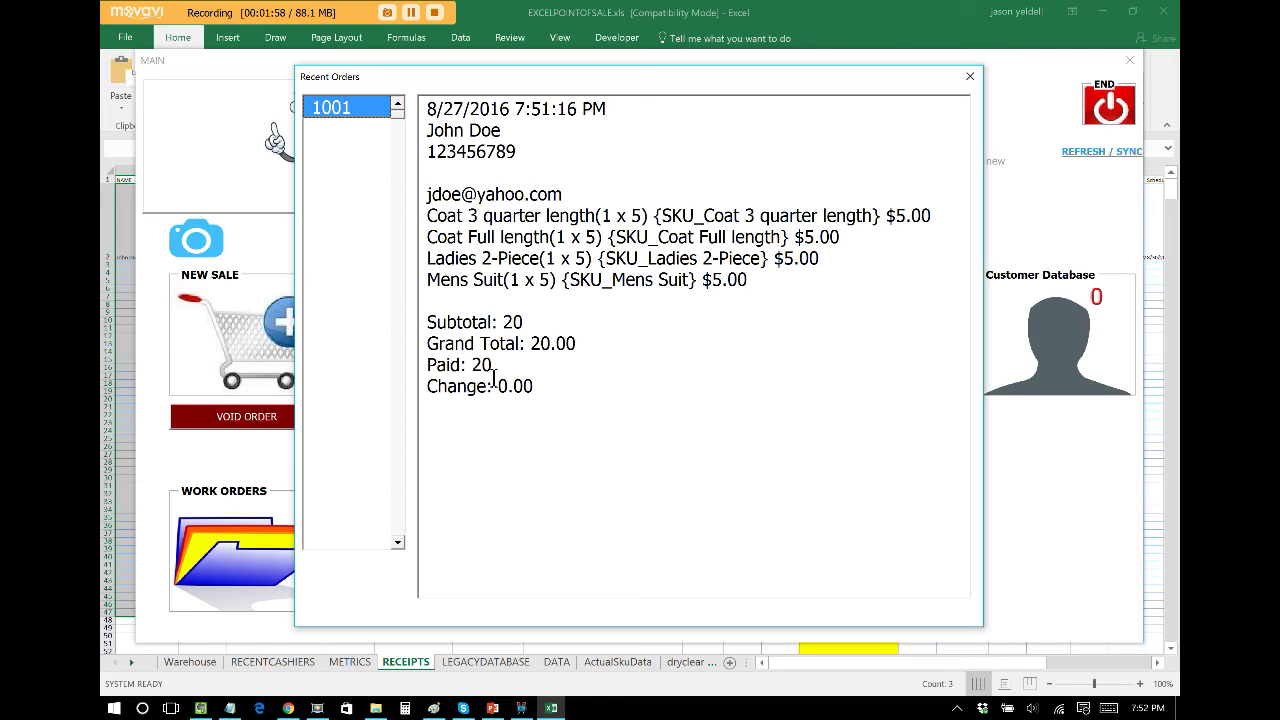
pyautogui.click(969, 76)
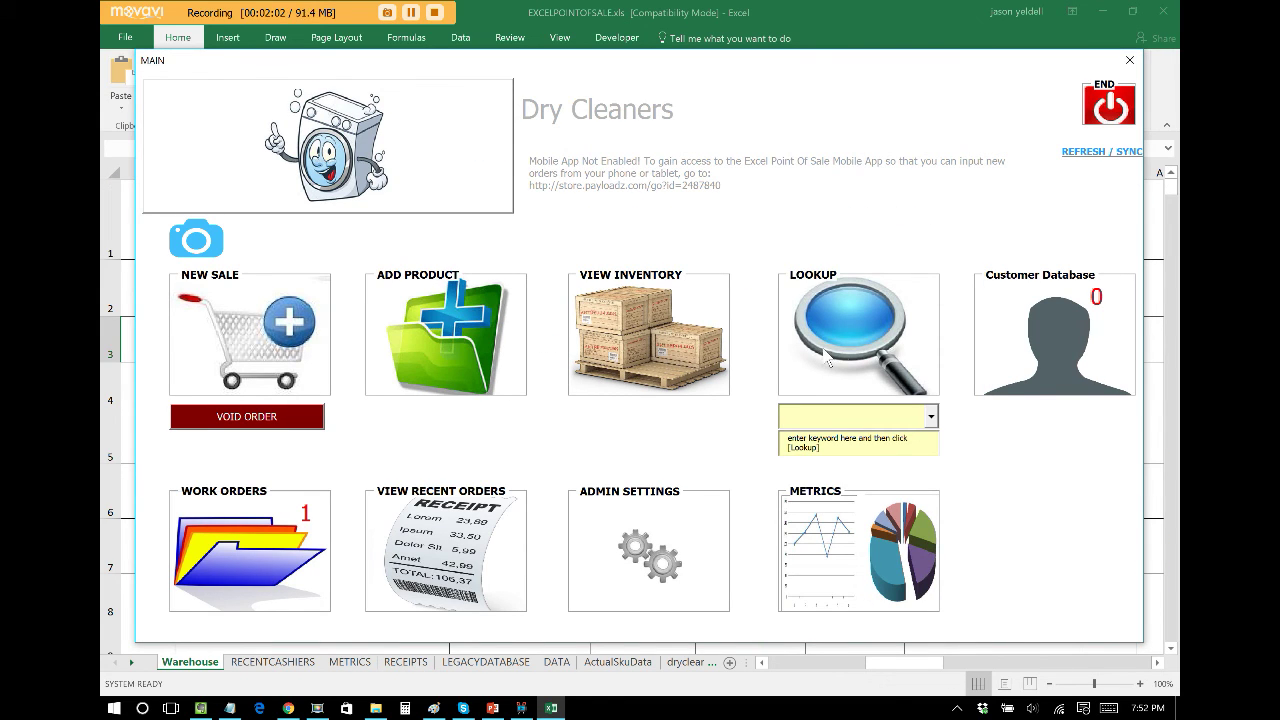
pyautogui.click(1040, 335)
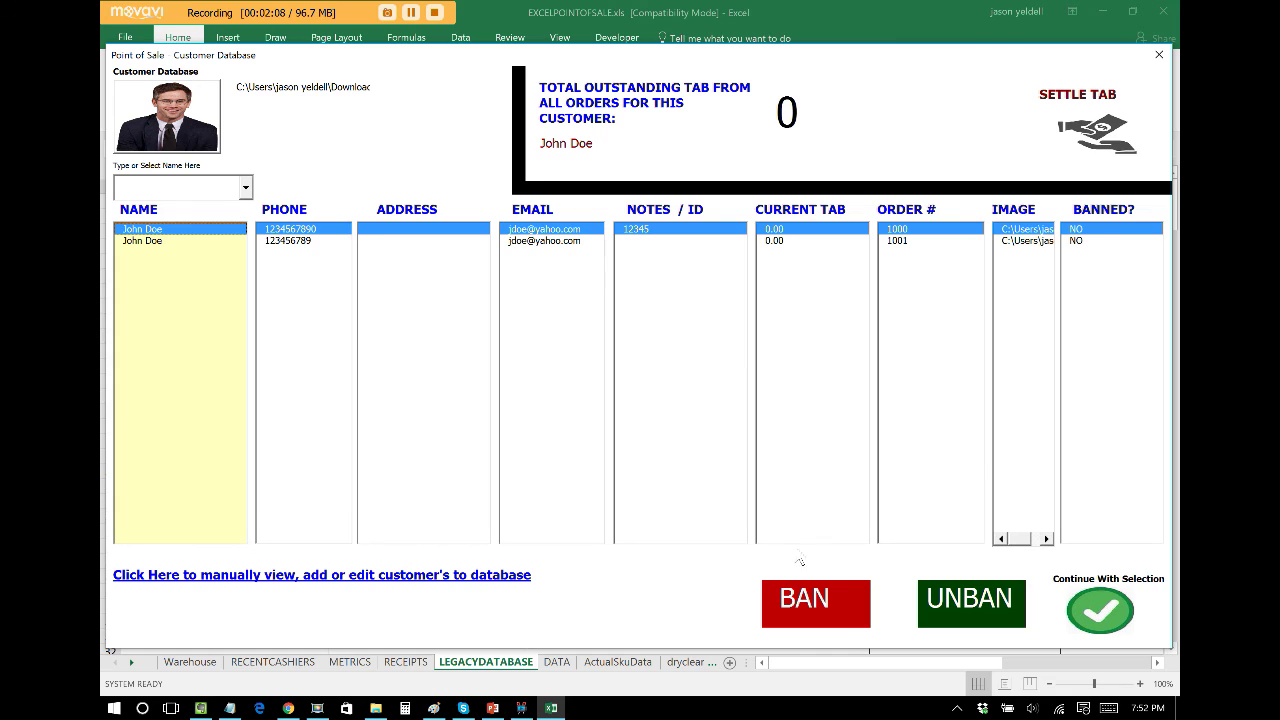
pyautogui.click(1159, 56)
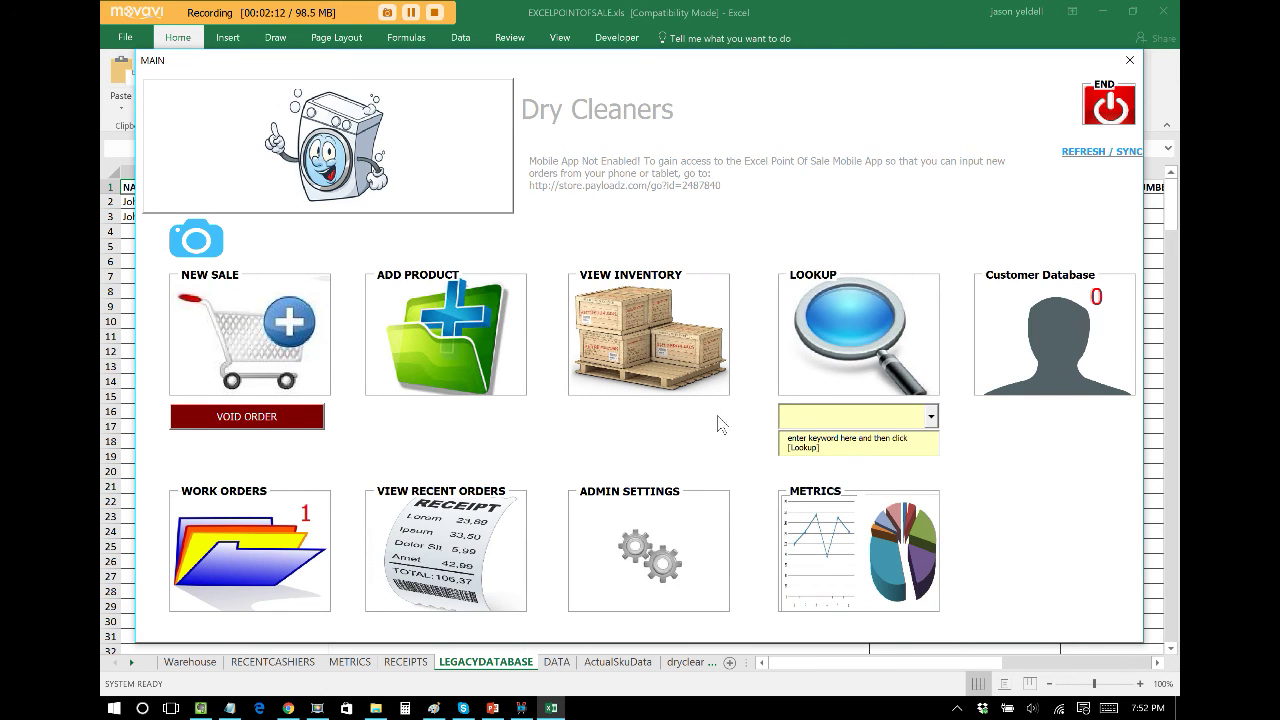
# - Look up orders by the customer's phone number, view the single order 1001 receipt, then close the report
pyautogui.click(847, 421)
pyautogui.write('123456789')
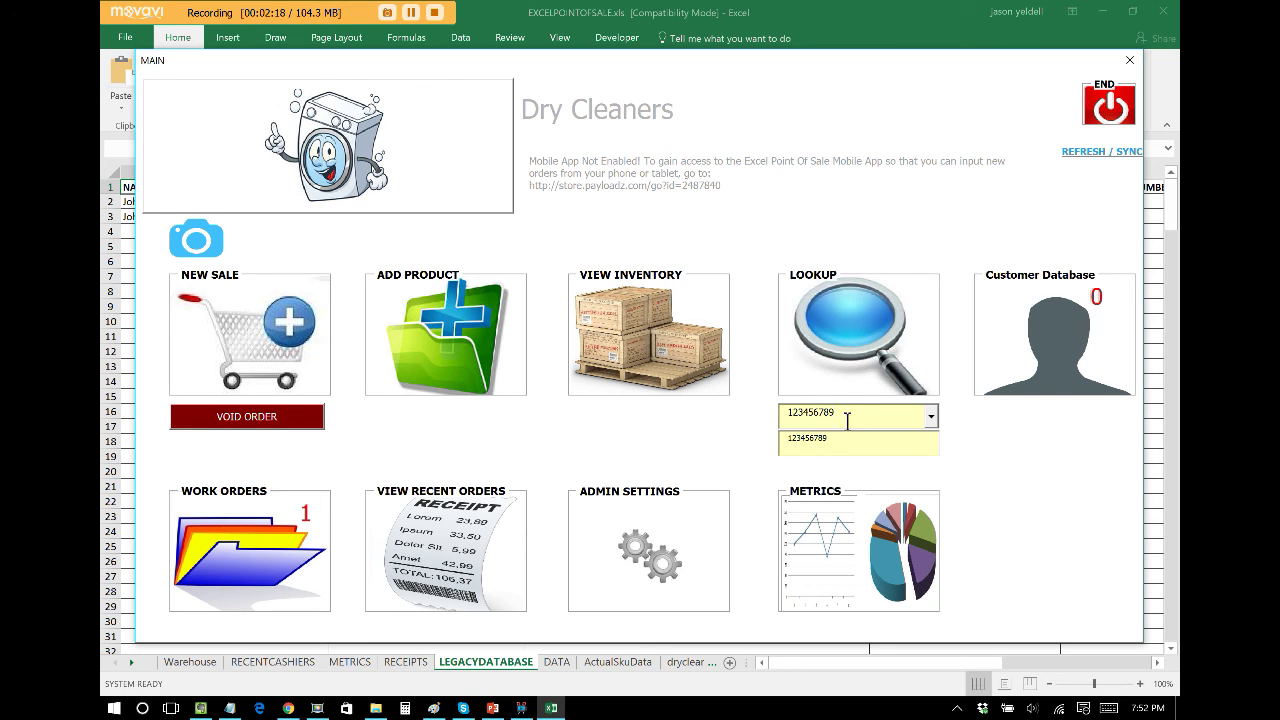
pyautogui.click(841, 327)
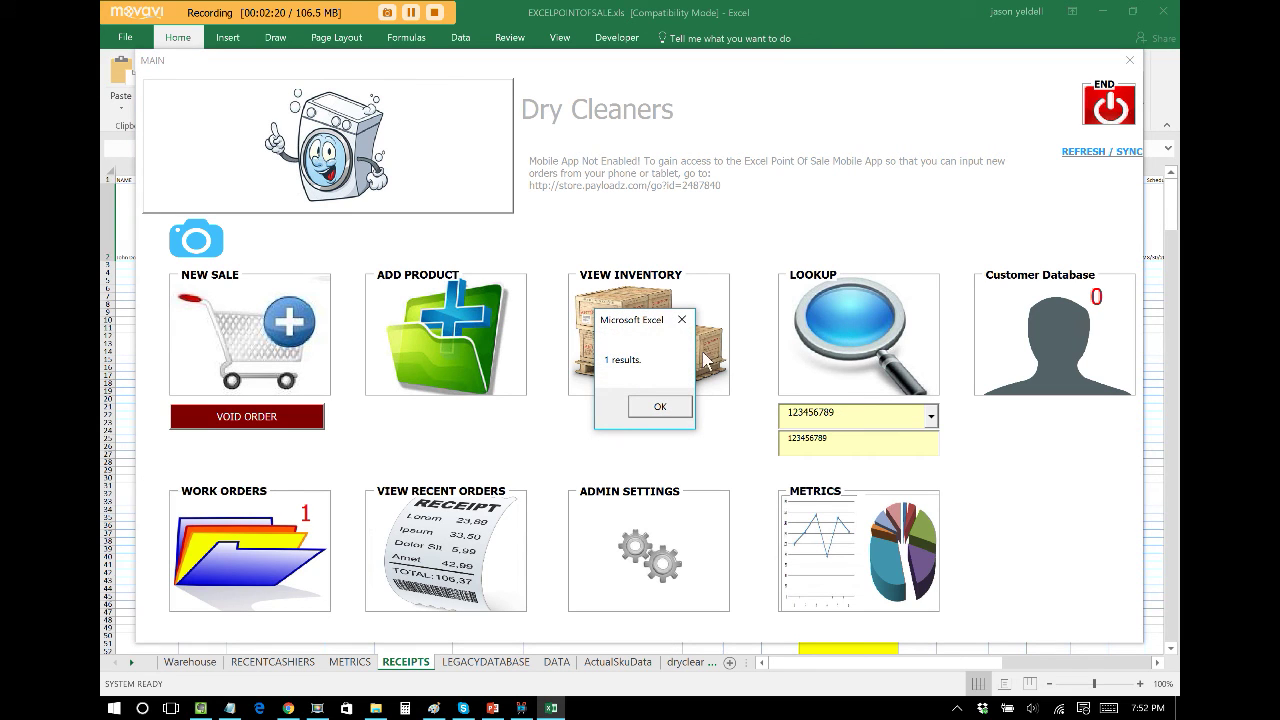
pyautogui.click(650, 406)
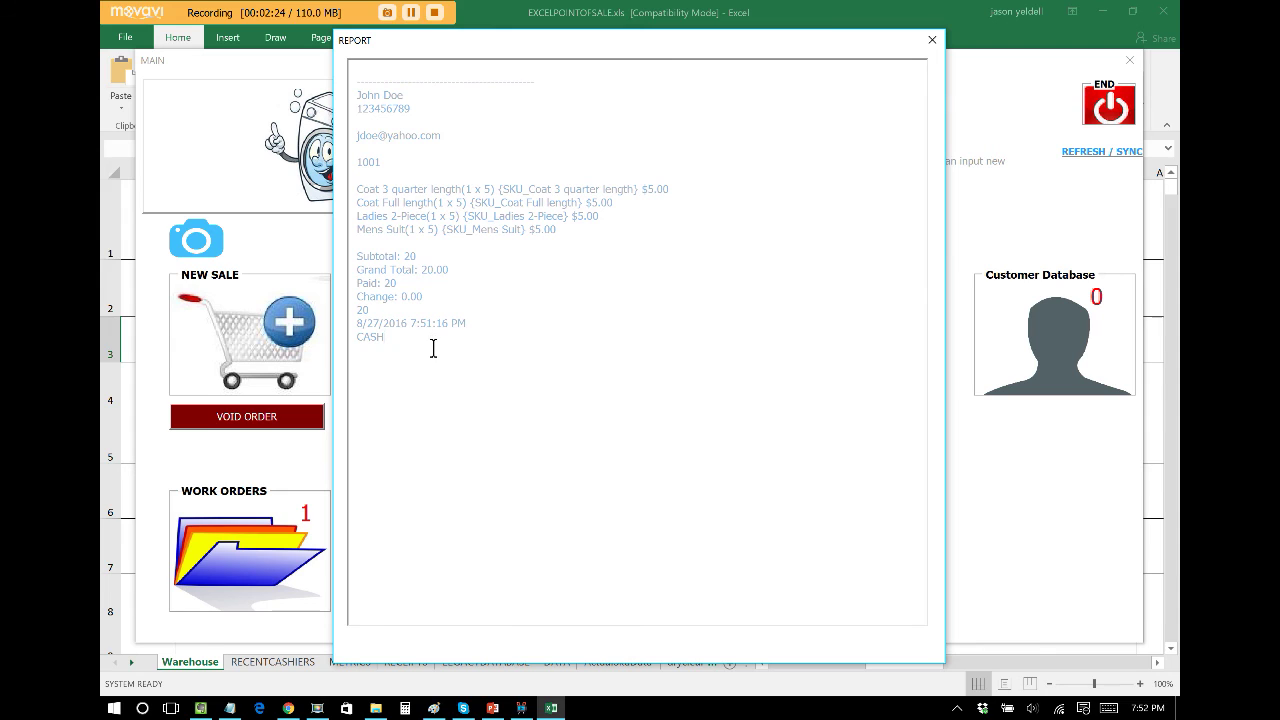
pyautogui.click(932, 40)
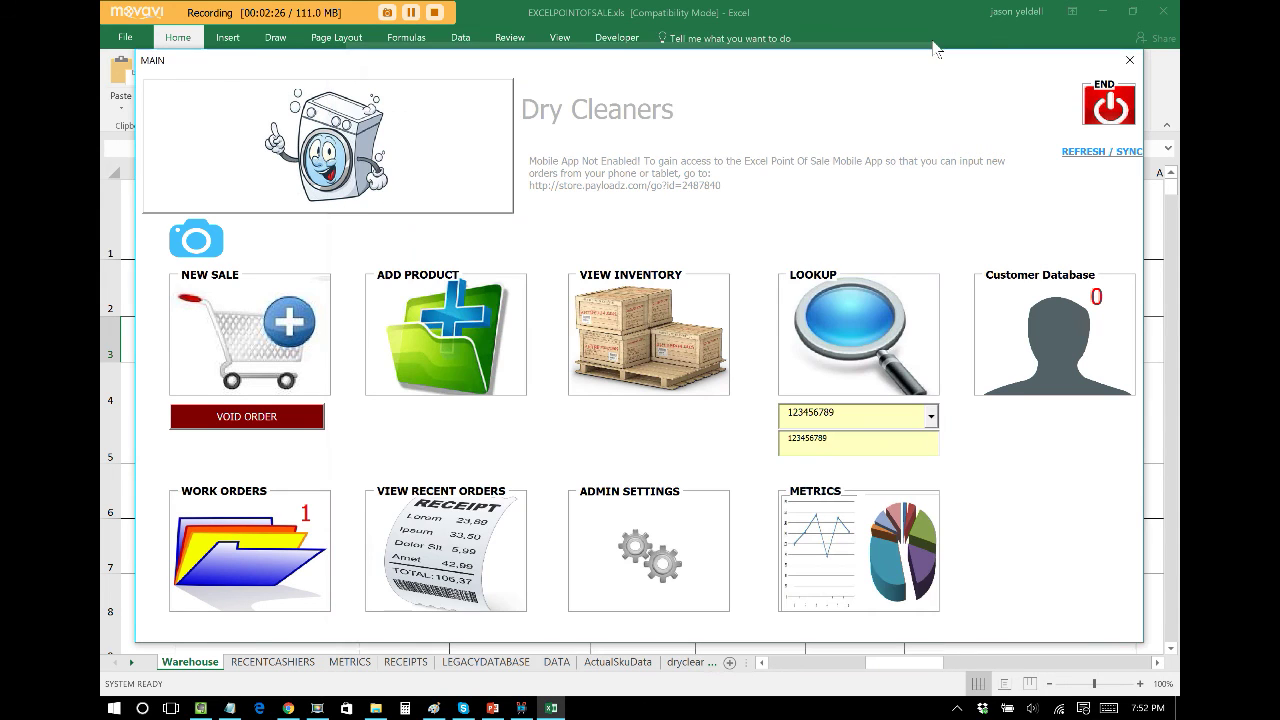